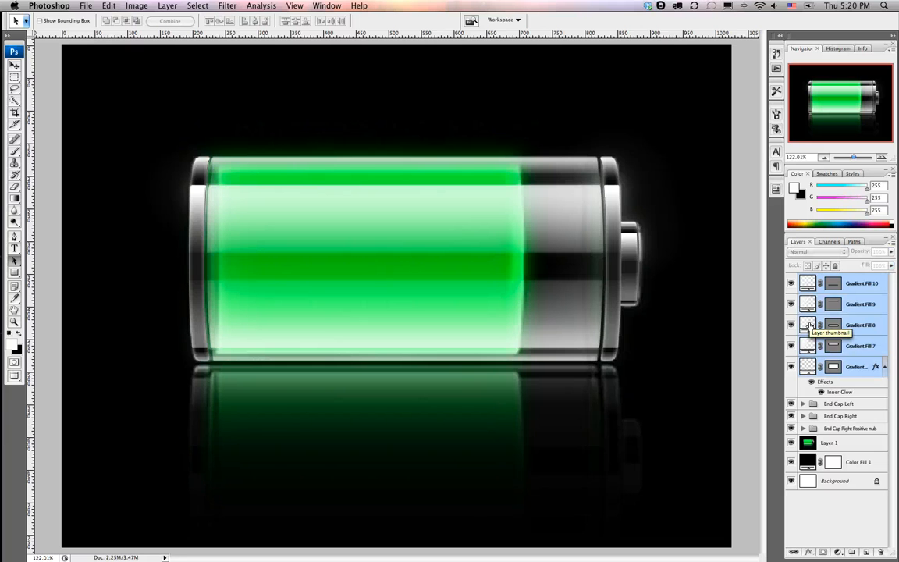
- Group the selected gradient fill layers, name the group "Fuel Cell" and hide it
{"action": "key", "text": "super+g"}
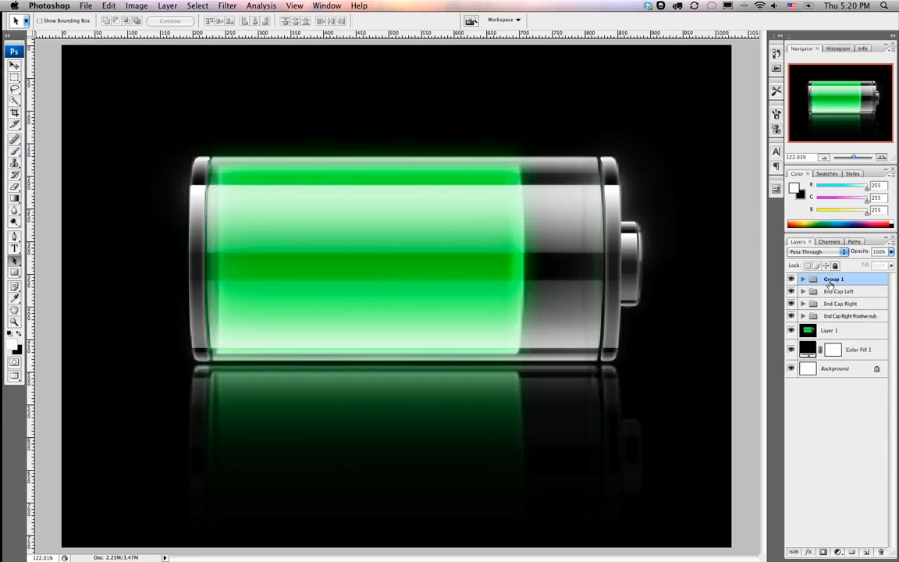
{"action": "double_click", "coordinate": [830, 280]}
{"action": "key", "text": "super+a"}
{"action": "type", "text": "Fuel Cell"}
{"action": "key", "text": "Return"}
{"action": "left_click", "coordinate": [790, 280]}
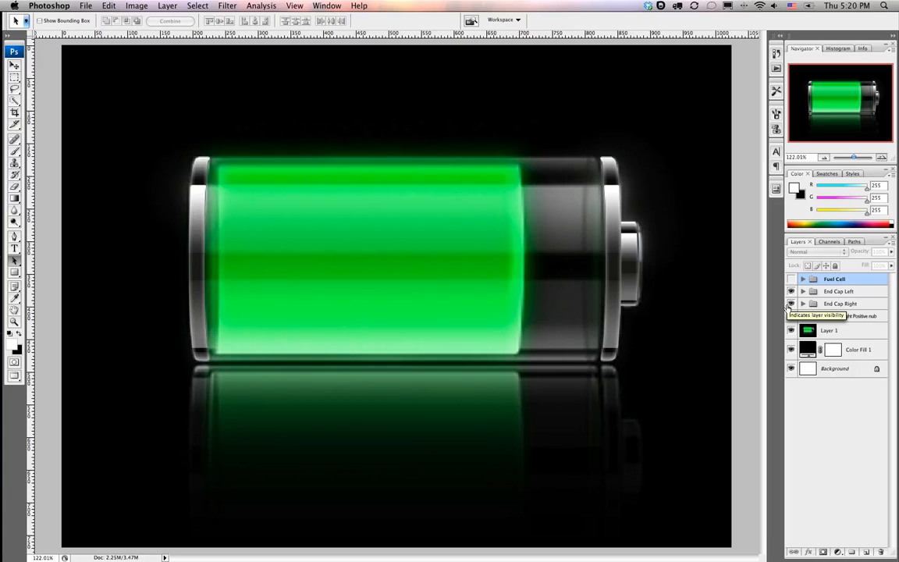
- Examine the edges and corners of the green fuel area at 300% zoom, from the left end cap to the right one
{"action": "key", "text": "super+plus"}
{"action": "key", "text": "super+plus"}
{"action": "left_click_drag", "start_coordinate": [328, 166], "coordinate": [604, 314]}
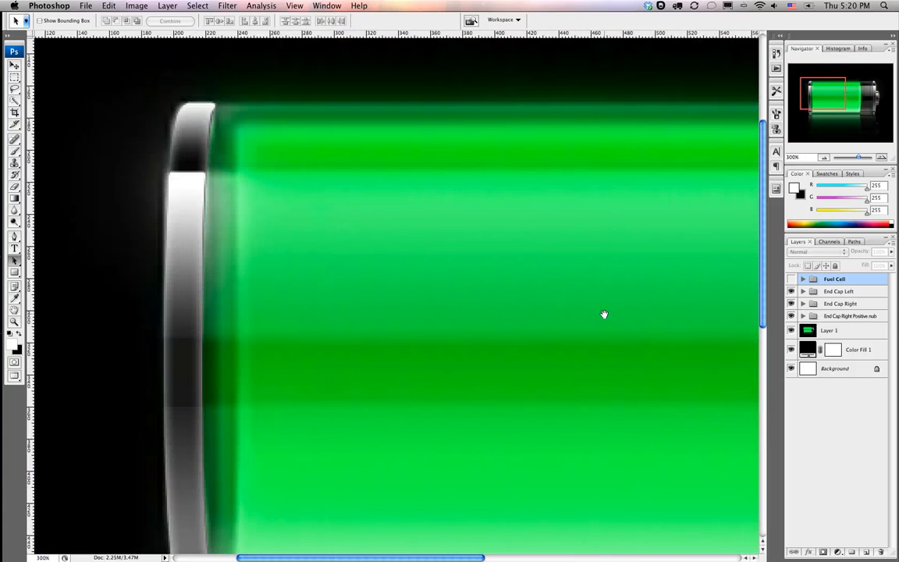
{"action": "left_click_drag", "start_coordinate": [506, 285], "coordinate": [506, 213]}
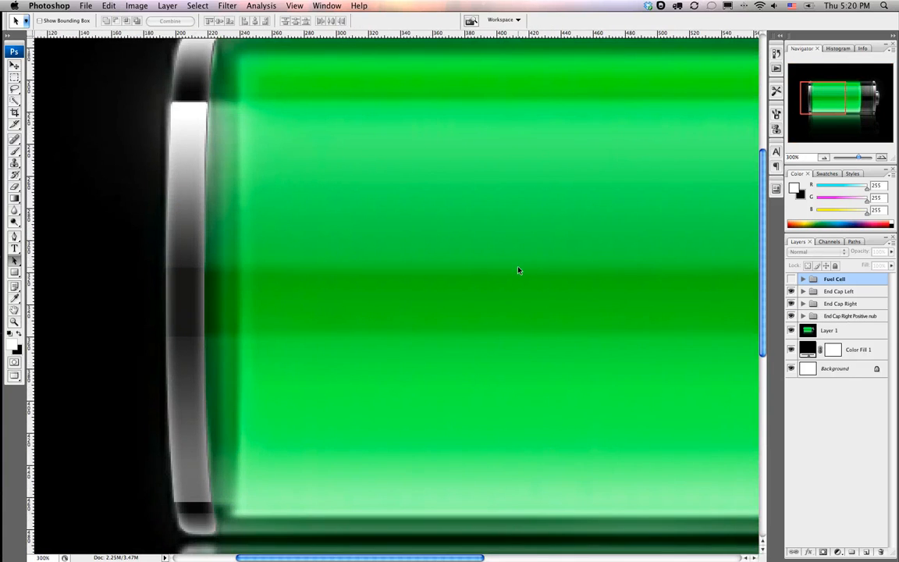
{"action": "scroll", "coordinate": [519, 271], "scroll_direction": "up", "scroll_amount": 3}
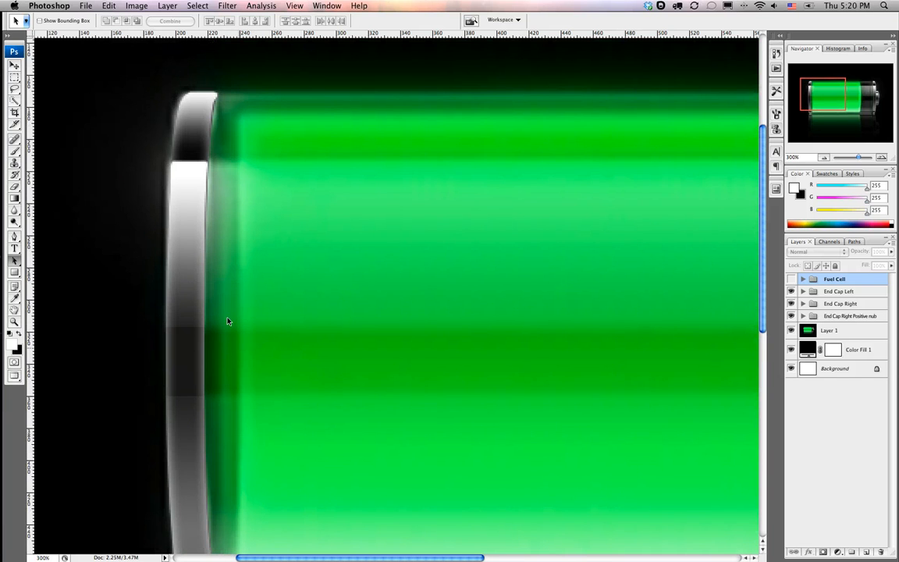
{"action": "scroll", "coordinate": [254, 218], "scroll_direction": "down", "scroll_amount": 5}
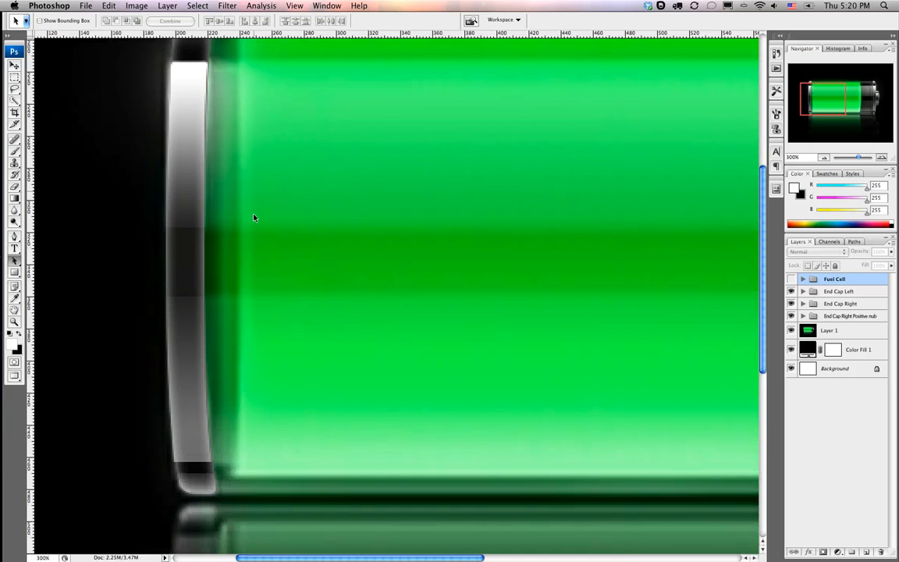
{"action": "scroll", "coordinate": [254, 260], "scroll_direction": "down", "scroll_amount": 1}
{"action": "scroll", "coordinate": [263, 437], "scroll_direction": "up", "scroll_amount": 1}
{"action": "scroll", "coordinate": [263, 433], "scroll_direction": "right", "scroll_amount": 15}
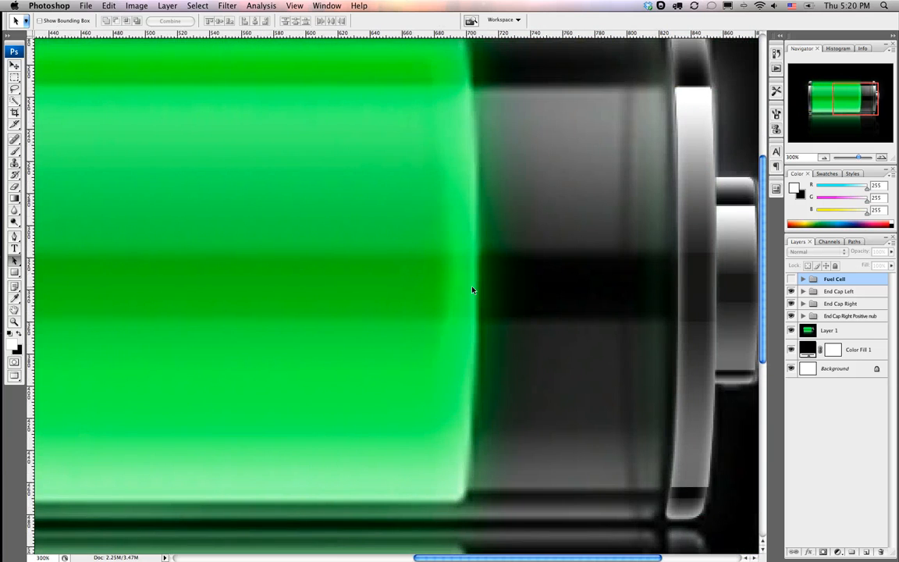
{"action": "scroll", "coordinate": [428, 306], "scroll_direction": "left", "scroll_amount": 5}
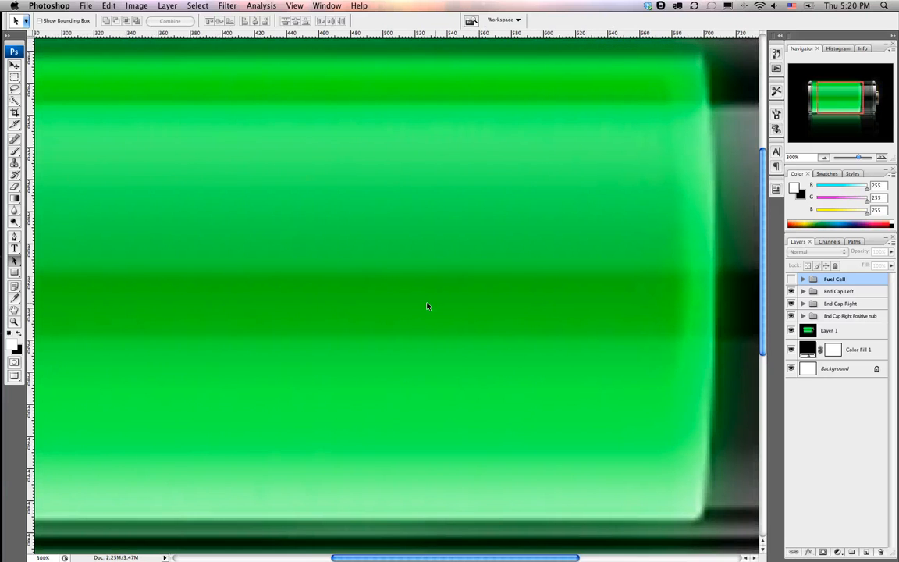
{"action": "scroll", "coordinate": [427, 306], "scroll_direction": "up", "scroll_amount": 2}
{"action": "scroll", "coordinate": [413, 300], "scroll_direction": "left", "scroll_amount": 5}
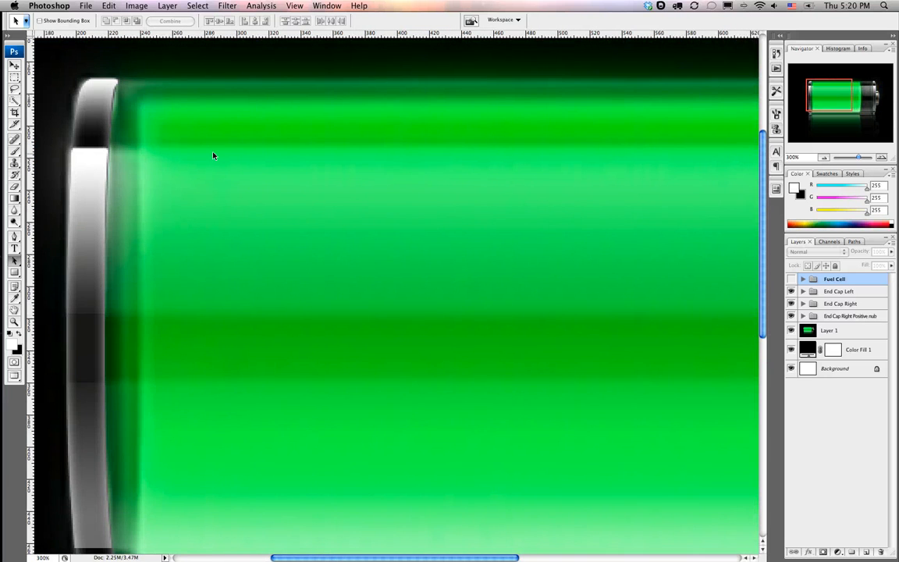
- With the Pen tool, trace the left edge of the green fuel area from its upper-left corner around the lower-left corner
{"action": "left_click", "coordinate": [14, 235]}
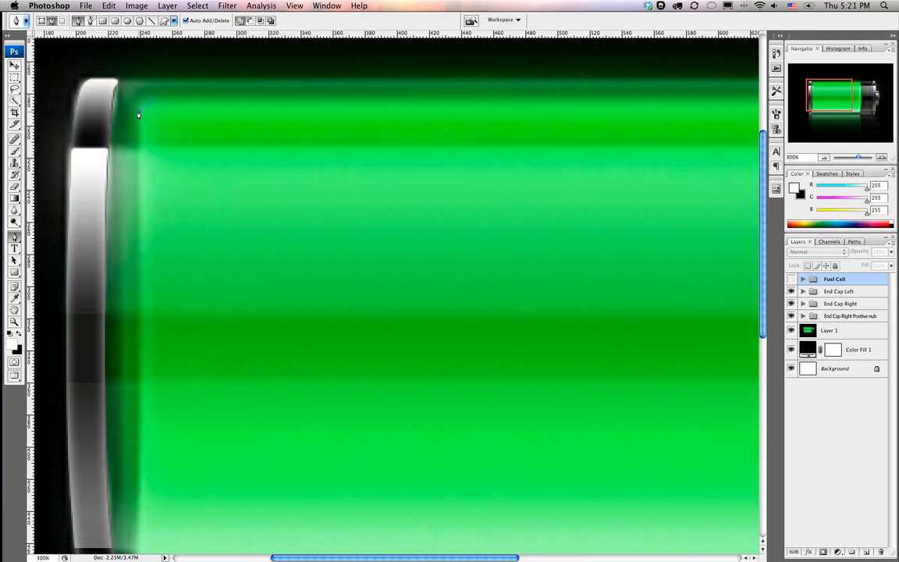
{"action": "scroll", "coordinate": [139, 121], "scroll_direction": "down", "scroll_amount": 3}
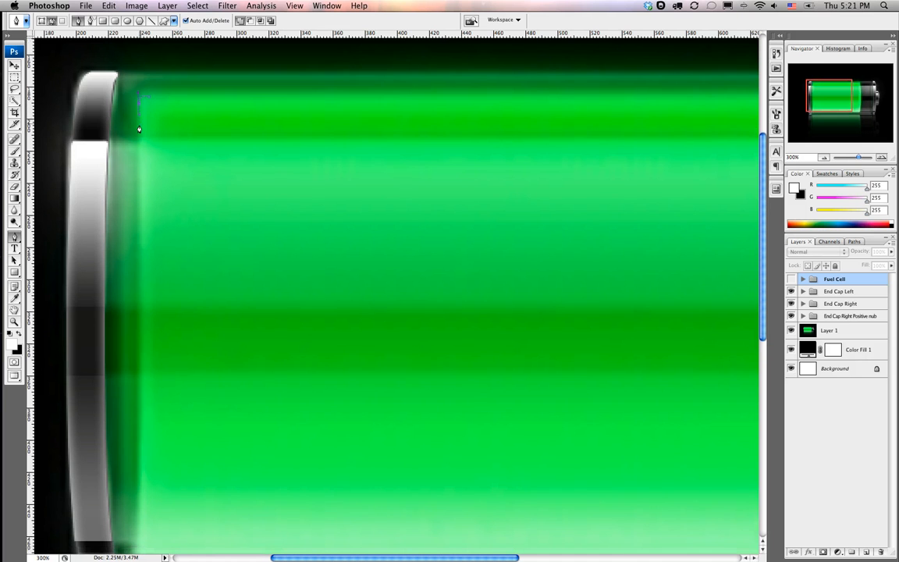
{"action": "scroll", "coordinate": [139, 129], "scroll_direction": "down", "scroll_amount": 1}
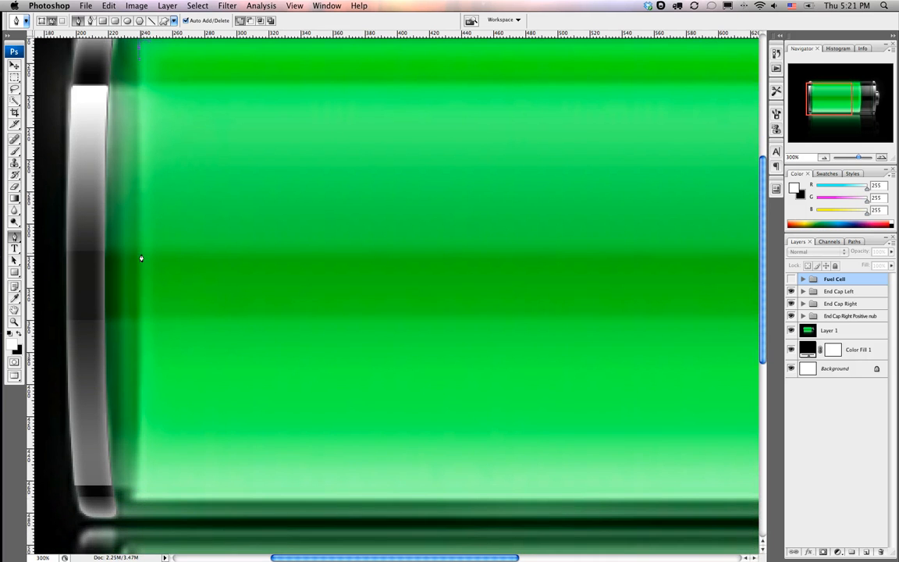
{"action": "left_click", "coordinate": [141, 259]}
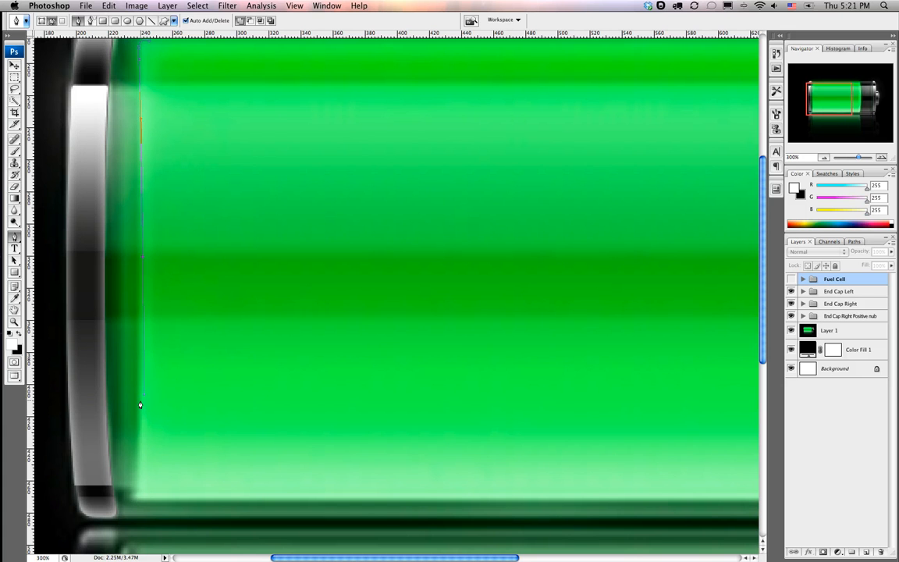
{"action": "left_click", "coordinate": [136, 492]}
{"action": "scroll", "coordinate": [136, 494], "scroll_direction": "down", "scroll_amount": 1}
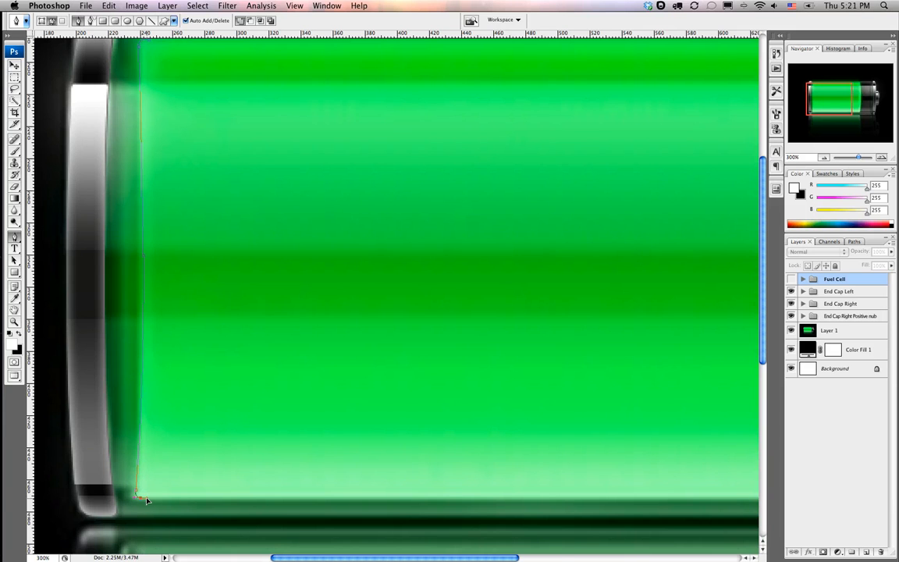
- Continue the path along the fuel's bottom edge, around the lower-right corner and up to the middle of its right edge
{"action": "scroll", "coordinate": [195, 500], "scroll_direction": "right", "scroll_amount": 5}
{"action": "scroll", "coordinate": [507, 500], "scroll_direction": "right", "scroll_amount": 1}
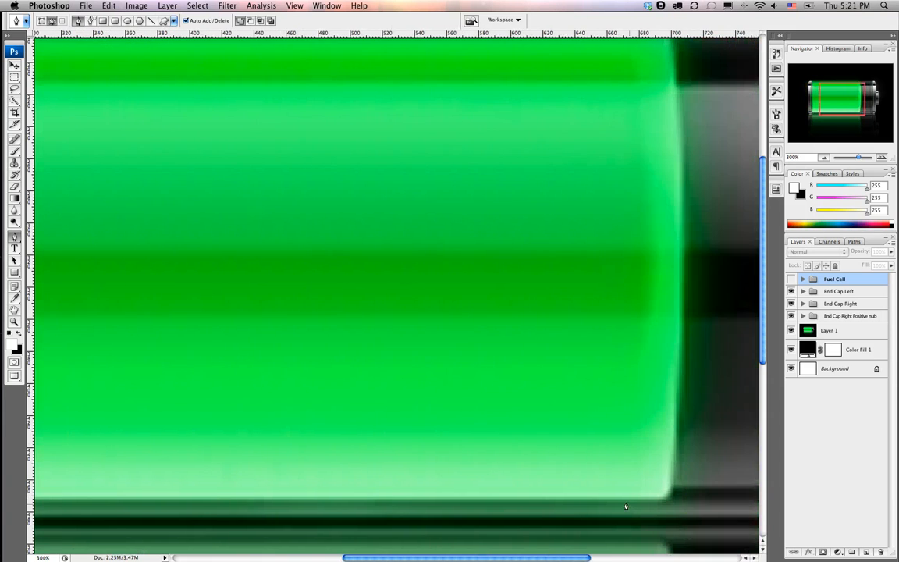
{"action": "left_click", "coordinate": [660, 500]}
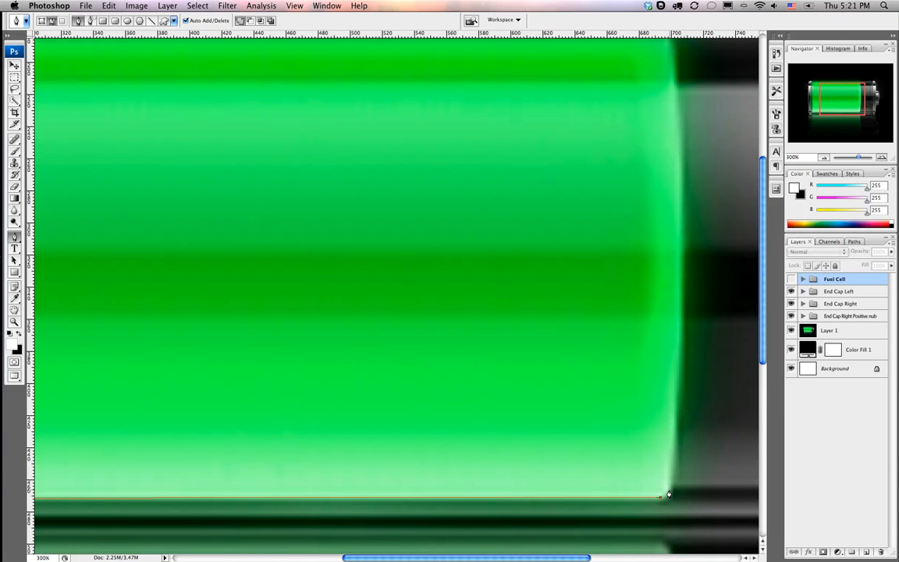
{"action": "left_click", "coordinate": [669, 485]}
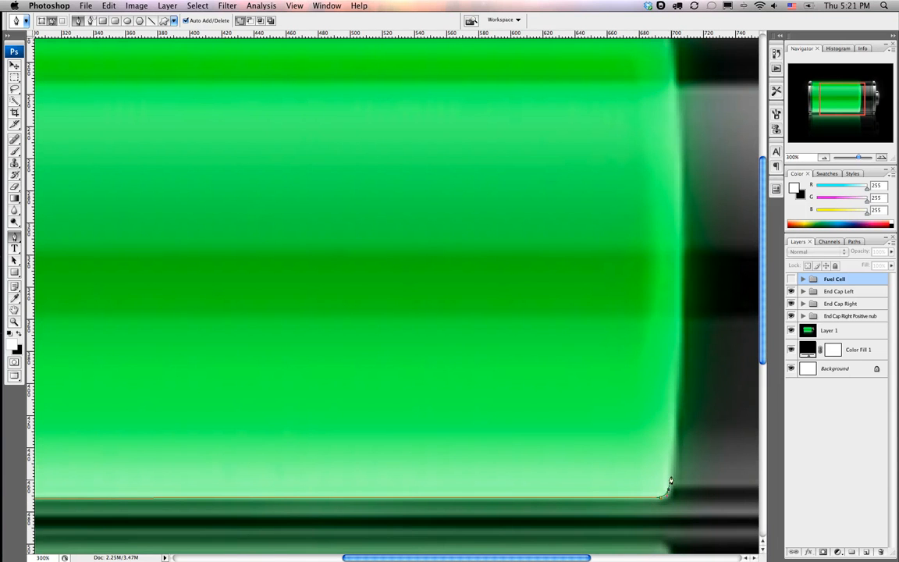
{"action": "left_click", "coordinate": [681, 257]}
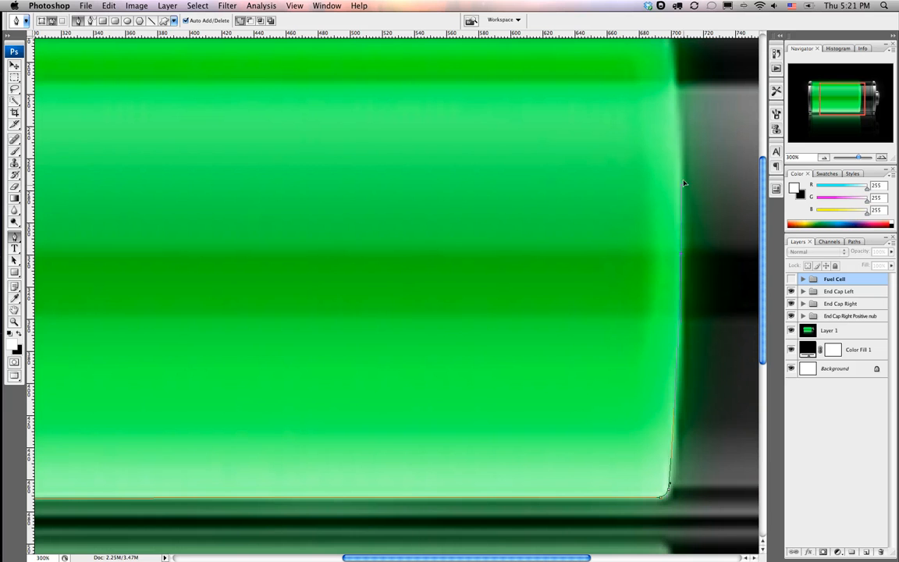
- Trace the upper half of the fuel's right edge and its top edge, closing the path at the upper-left corner
{"action": "scroll", "coordinate": [686, 137], "scroll_direction": "up", "scroll_amount": 3}
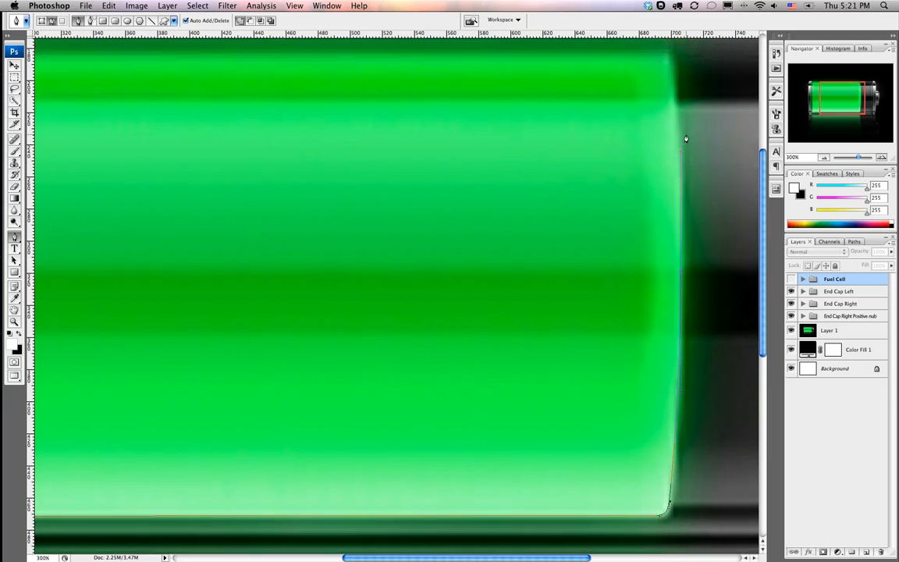
{"action": "left_click", "coordinate": [672, 102]}
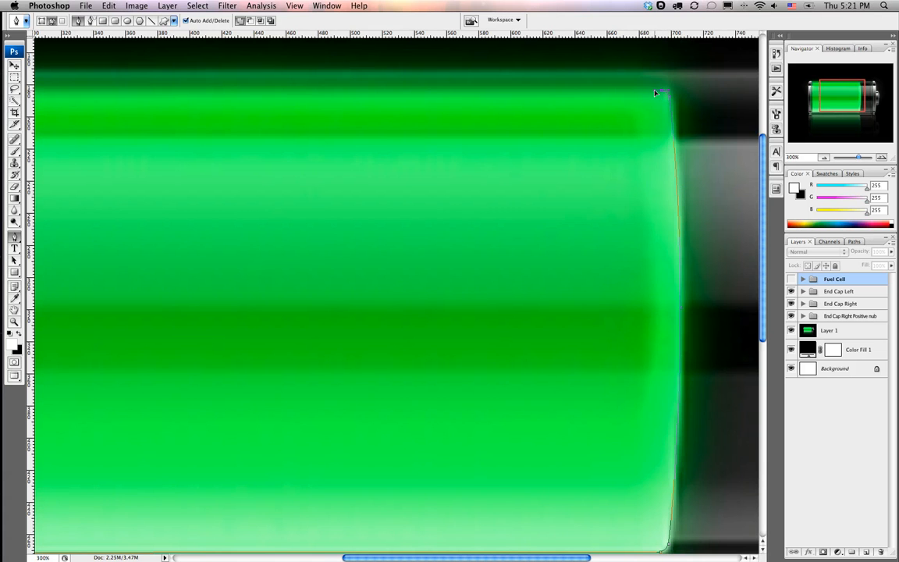
{"action": "scroll", "coordinate": [628, 104], "scroll_direction": "left", "scroll_amount": 5}
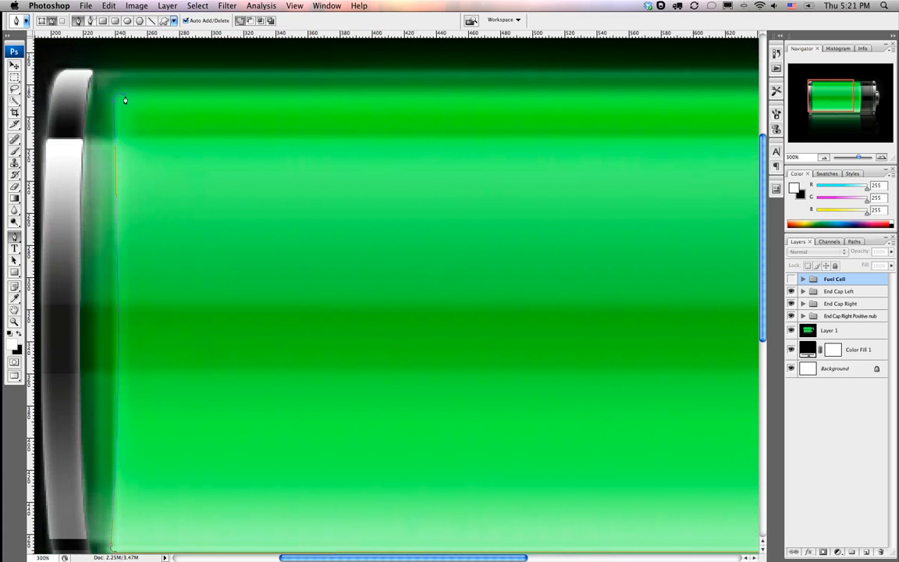
{"action": "scroll", "coordinate": [152, 117], "scroll_direction": "right", "scroll_amount": 5}
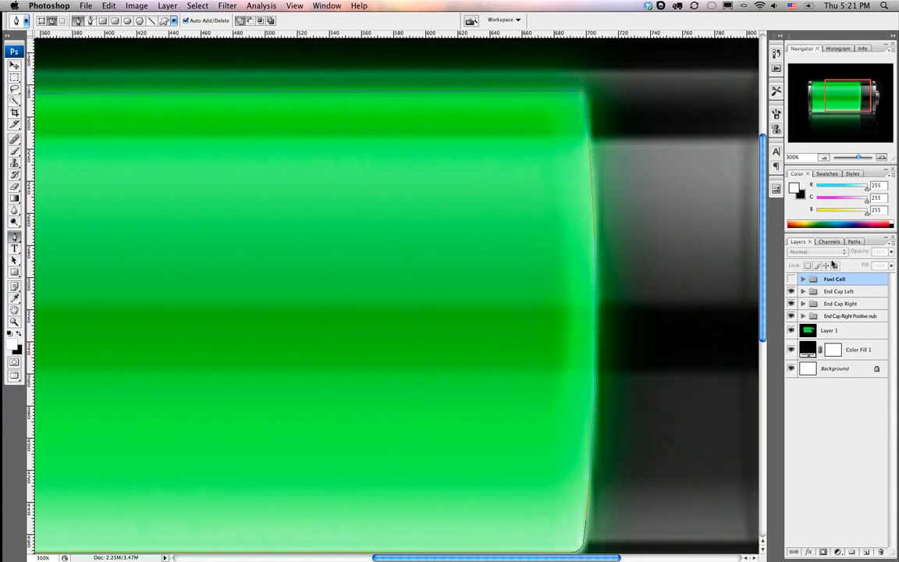
{"action": "key", "text": "super+minus"}
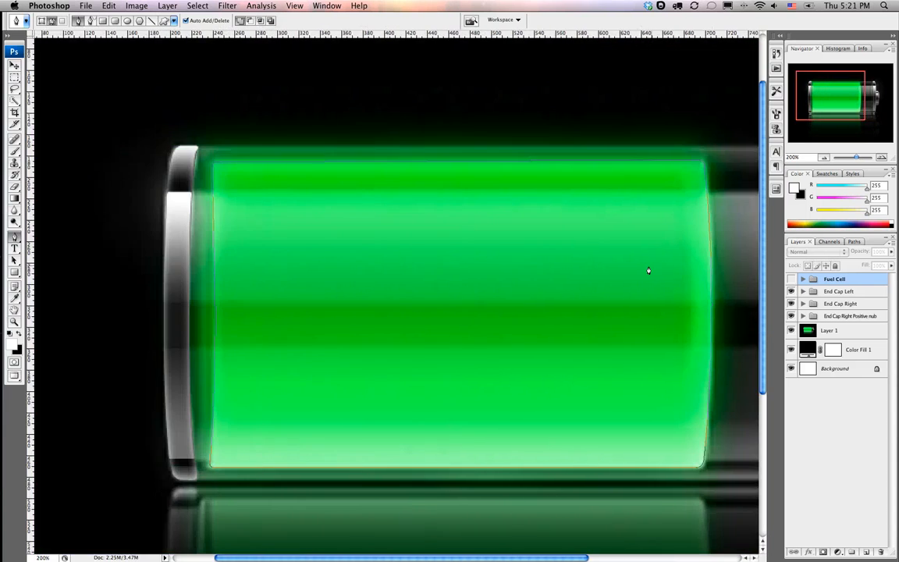
{"action": "scroll", "coordinate": [623, 270], "scroll_direction": "right", "scroll_amount": 2}
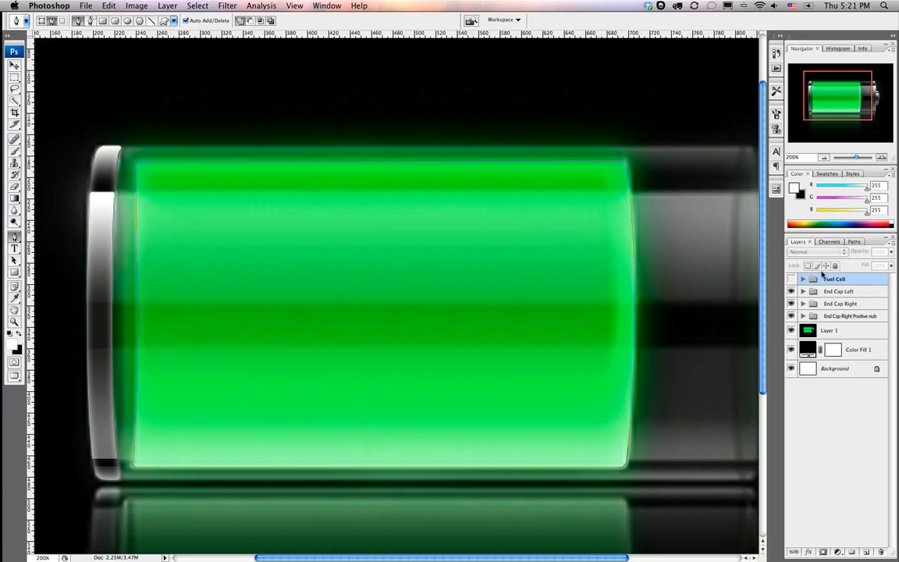
- Save the work path under the name "Fuel"
{"action": "left_click", "coordinate": [854, 243]}
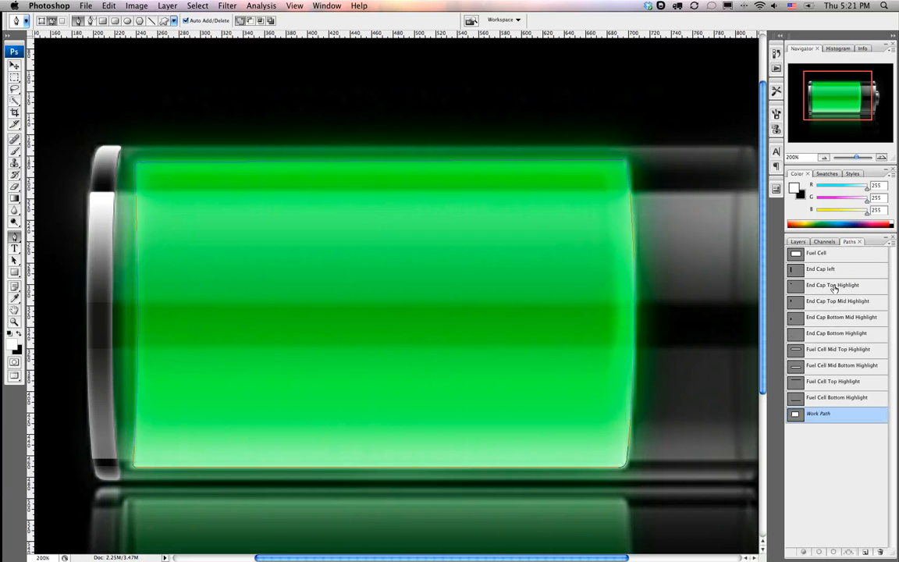
{"action": "double_click", "coordinate": [811, 418]}
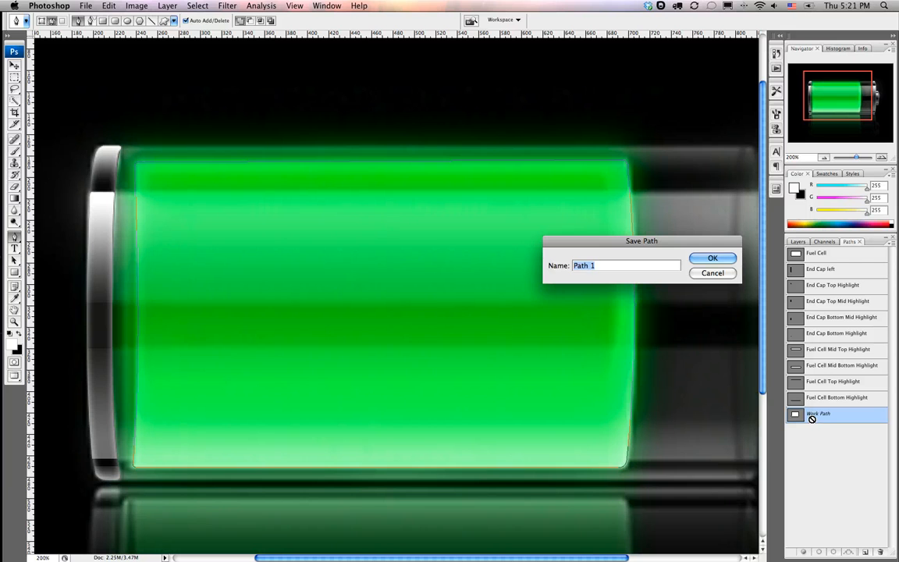
{"action": "type", "text": "Fuel"}
{"action": "left_click", "coordinate": [710, 258]}
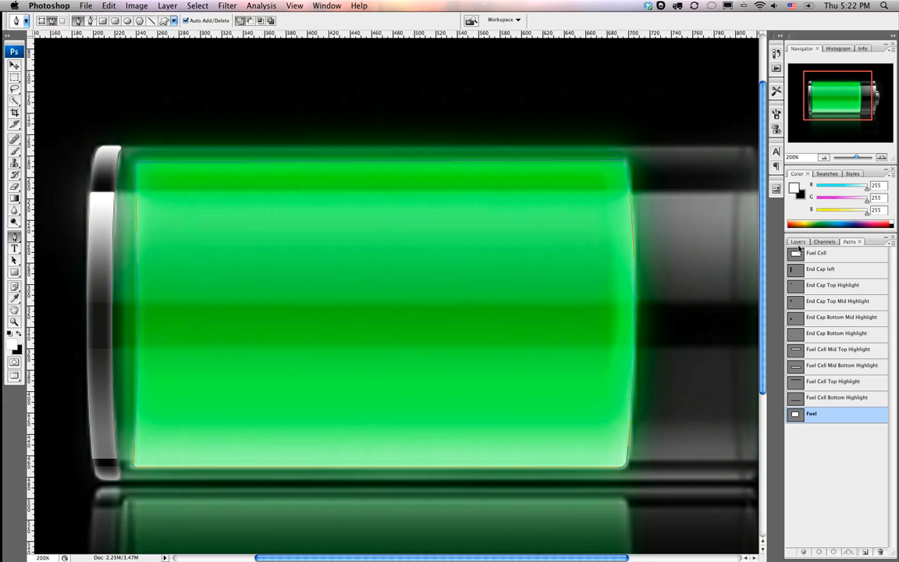
- Add a gradient fill layer masked by the Fuel path above the Fuel Cell group
{"action": "left_click", "coordinate": [794, 242]}
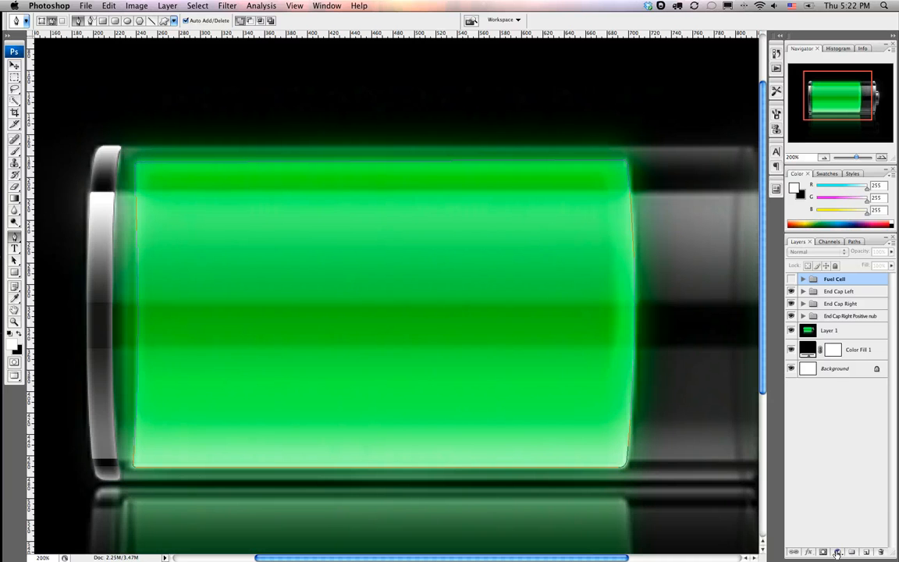
{"action": "left_click", "coordinate": [836, 552]}
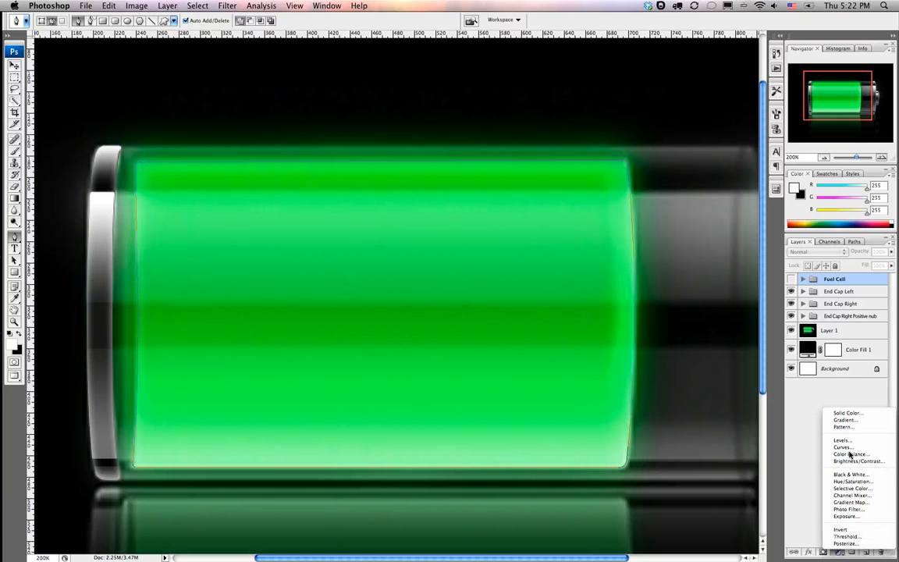
{"action": "left_click", "coordinate": [845, 419]}
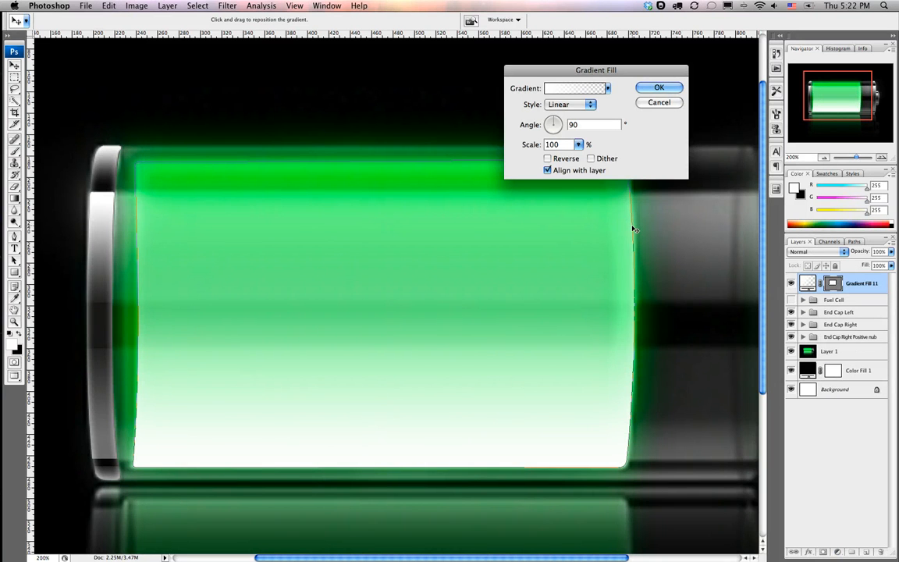
- Edit the fill's gradient and set the opacity stop at location 0% to 0% opacity
{"action": "left_click", "coordinate": [570, 90]}
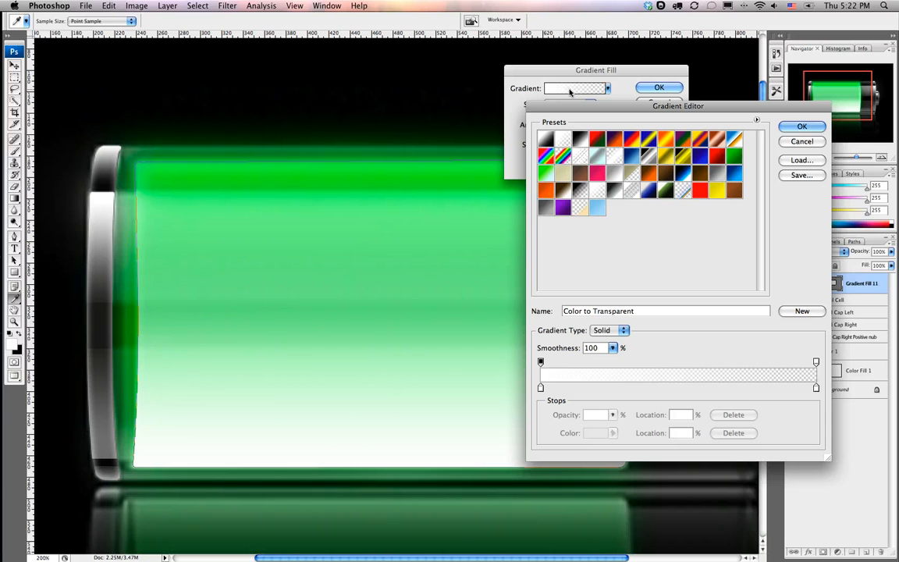
{"action": "left_click", "coordinate": [540, 362]}
{"action": "left_click", "coordinate": [612, 415]}
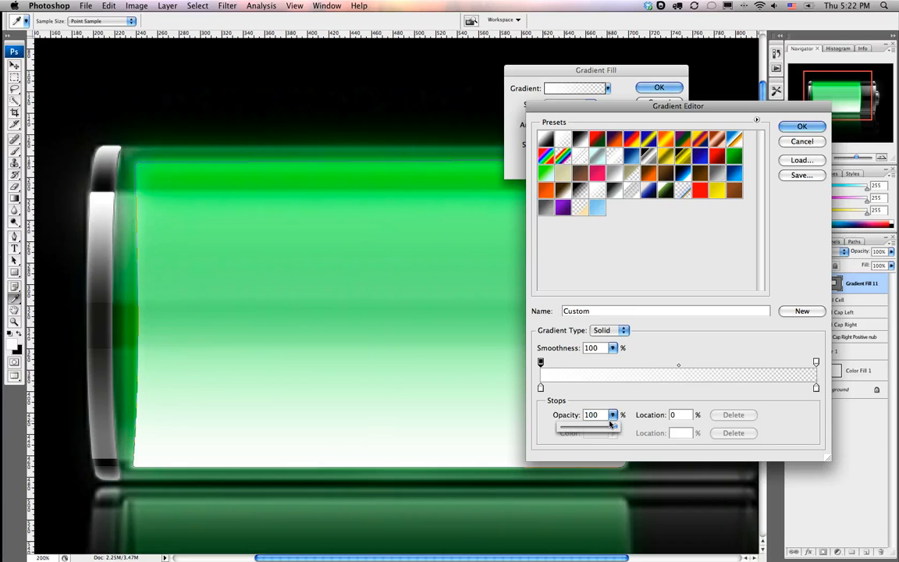
{"action": "left_click_drag", "start_coordinate": [607, 426], "coordinate": [175, 336]}
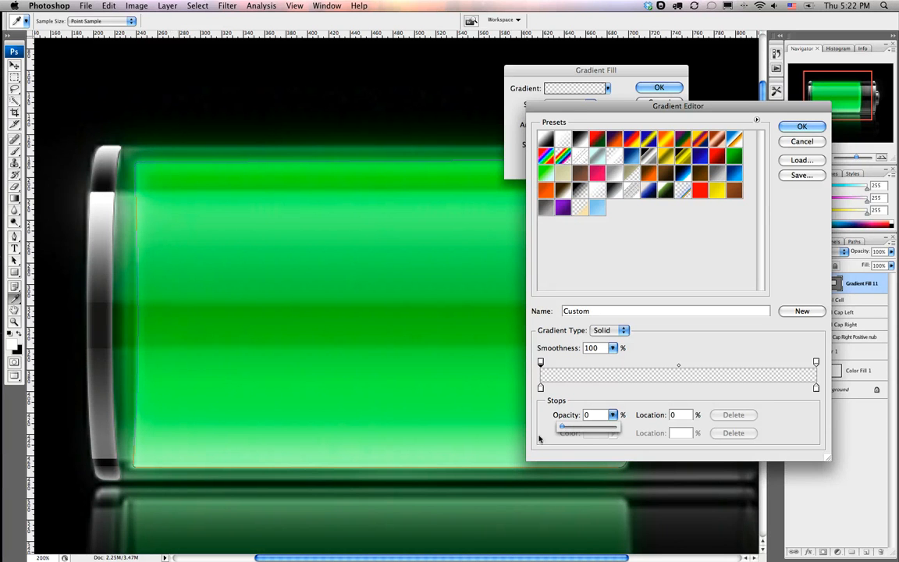
- Set the gradient's 0% color stop to the dark green #36cb38 sampled from the dark band of the reference fuel
{"action": "left_click", "coordinate": [541, 387]}
{"action": "left_click", "coordinate": [594, 434]}
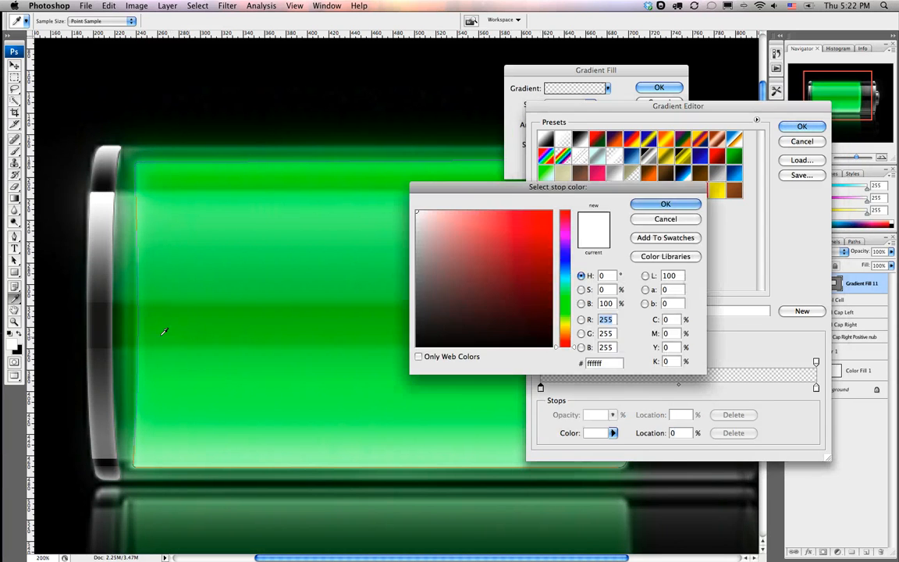
{"action": "left_click", "coordinate": [153, 335]}
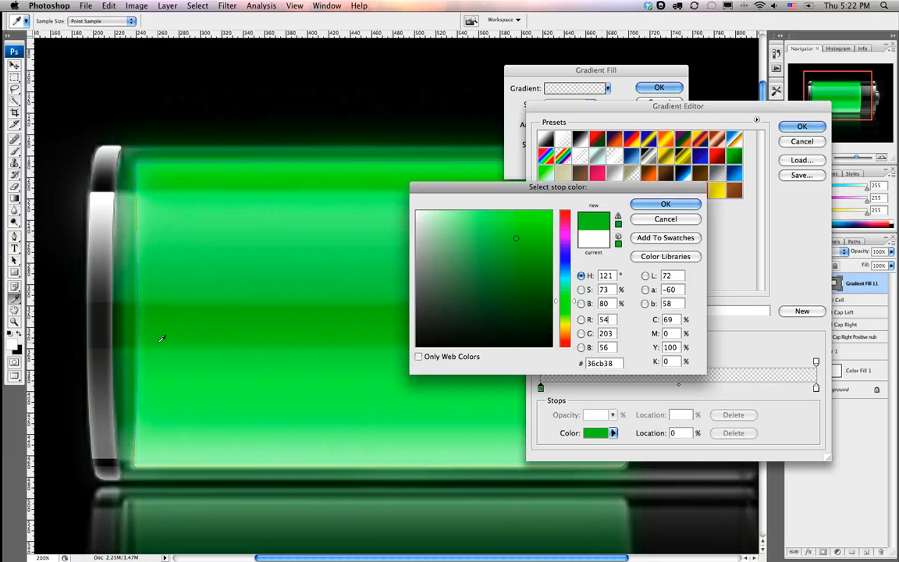
{"action": "left_click", "coordinate": [652, 204]}
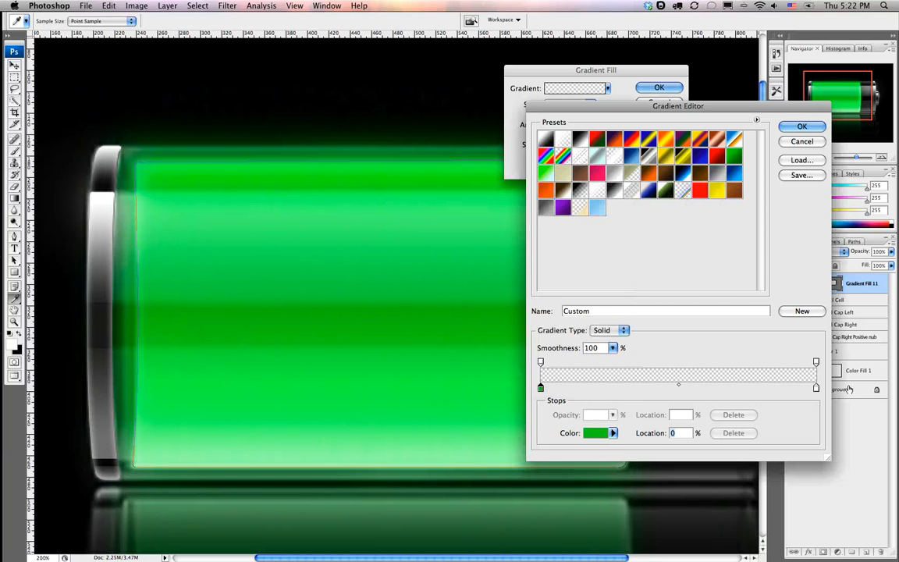
- Set the gradient's 100% color stop to the brighter green #5def5b sampled near the reference fuel's upper edge, discarding the stray extra stop
{"action": "left_click", "coordinate": [809, 389]}
{"action": "left_click_drag", "start_coordinate": [809, 389], "coordinate": [816, 405]}
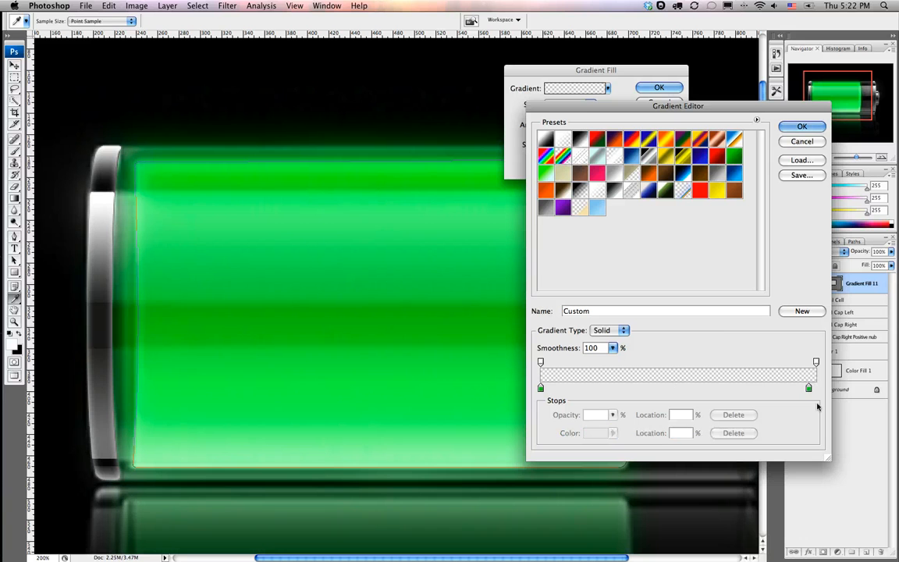
{"action": "left_click", "coordinate": [816, 388]}
{"action": "left_click", "coordinate": [613, 431]}
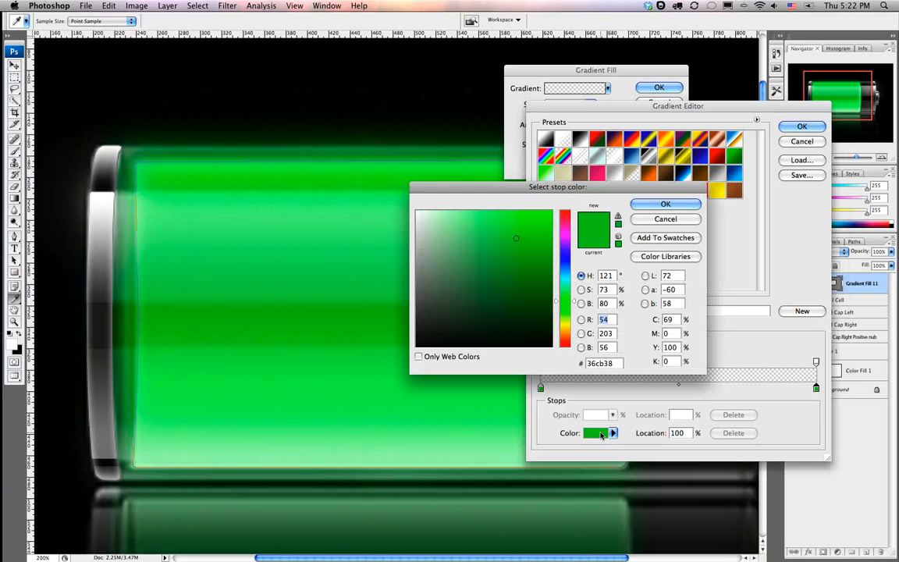
{"action": "left_click", "coordinate": [277, 162]}
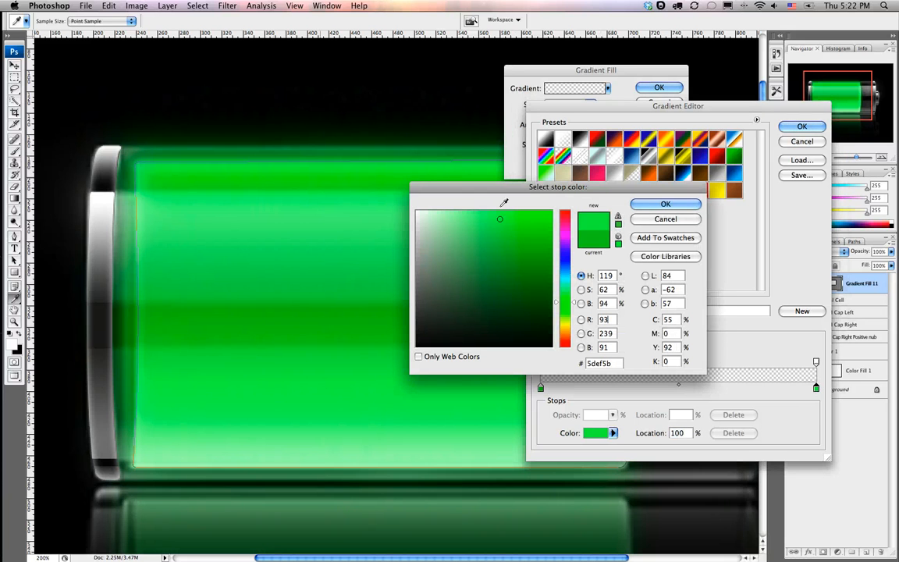
{"action": "left_click", "coordinate": [664, 204]}
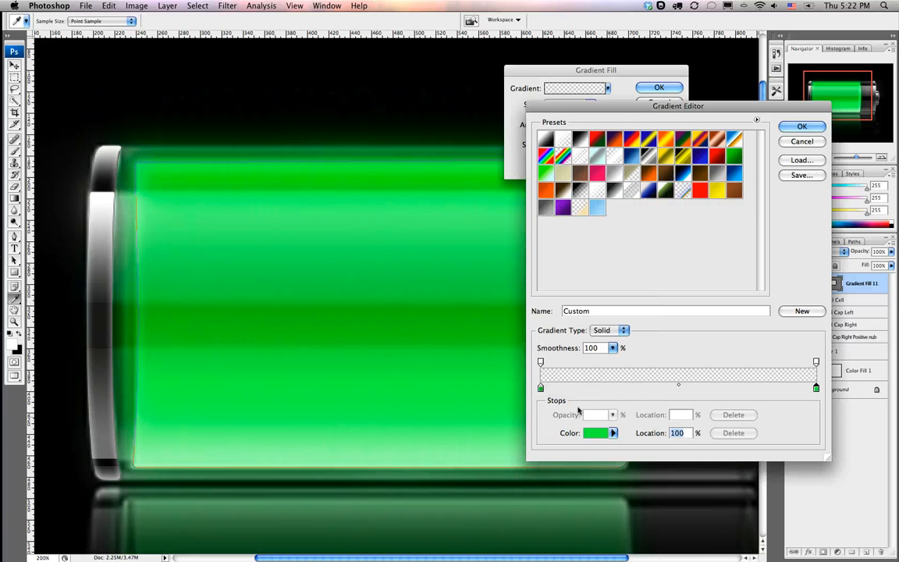
- Set both of the gradient's opacity stops, at 0% and 100%, to full 100% opacity
{"action": "left_click", "coordinate": [540, 362]}
{"action": "left_click", "coordinate": [613, 414]}
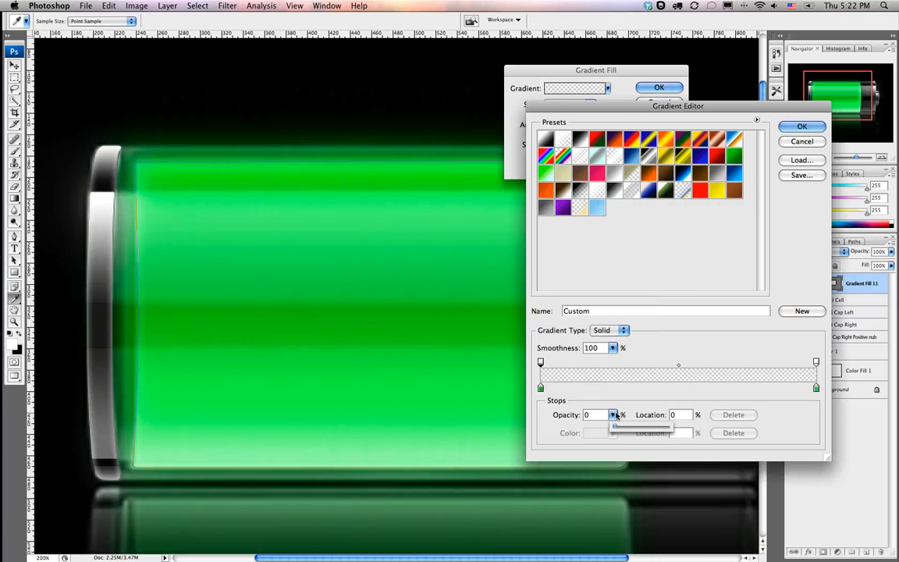
{"action": "left_click_drag", "start_coordinate": [614, 427], "coordinate": [667, 427]}
{"action": "left_click", "coordinate": [816, 362]}
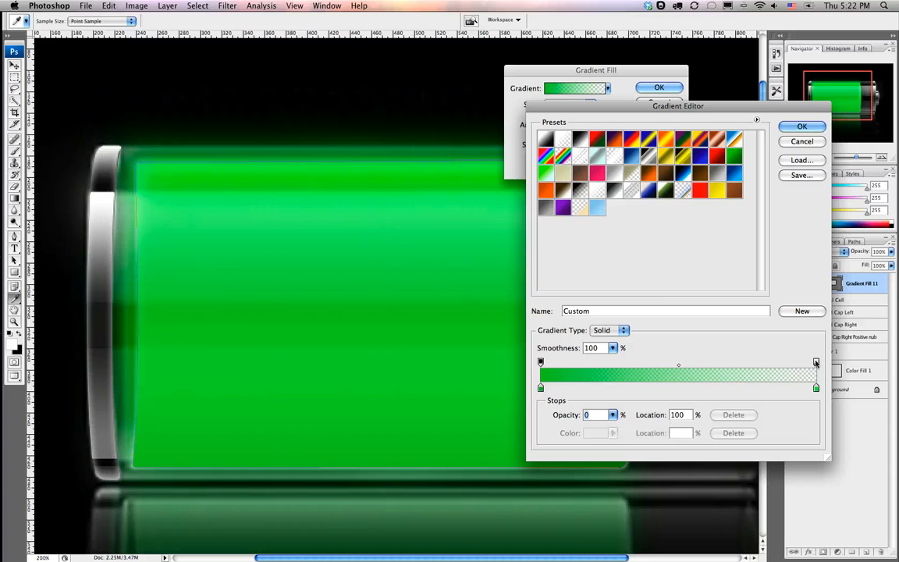
{"action": "left_click", "coordinate": [613, 415]}
{"action": "left_click_drag", "start_coordinate": [614, 427], "coordinate": [670, 427]}
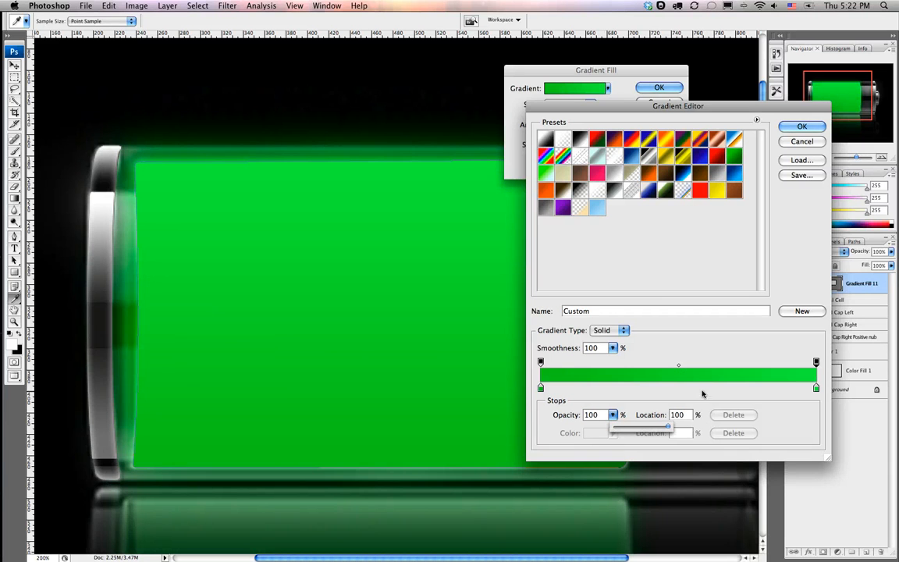
- Darken the gradient's 0% color stop to a deep saturated green with hue 121° and apply the gradient fill
{"action": "left_click", "coordinate": [541, 388]}
{"action": "left_click", "coordinate": [597, 433]}
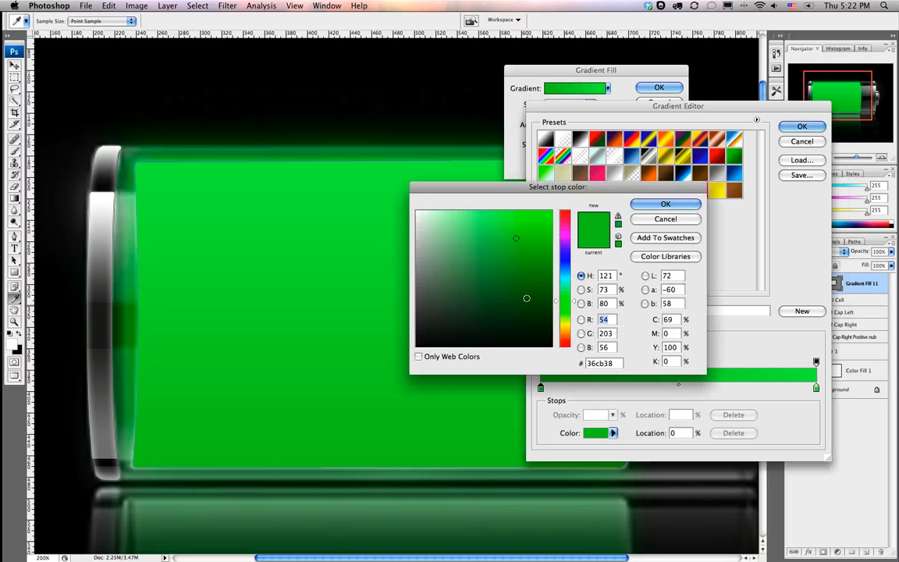
{"action": "type", "text": "5"}
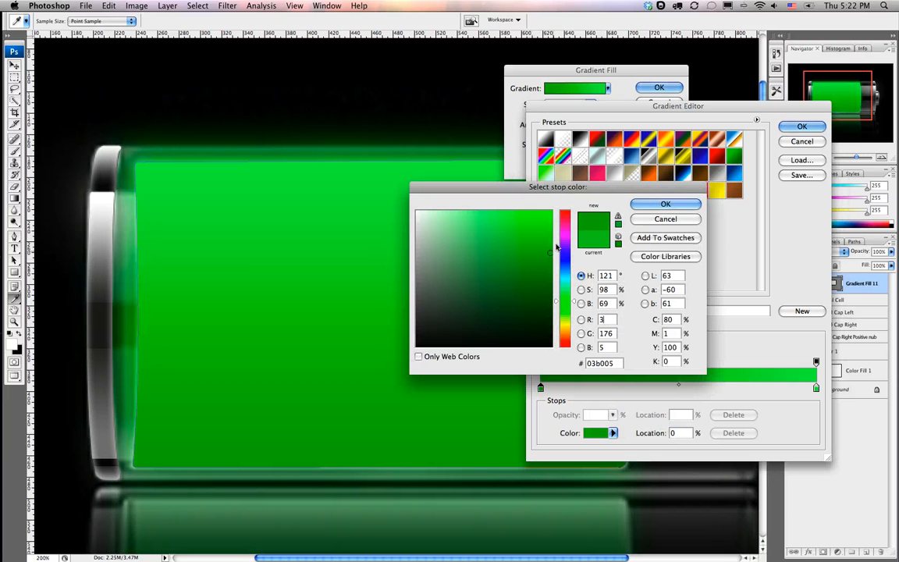
{"action": "left_click", "coordinate": [552, 267]}
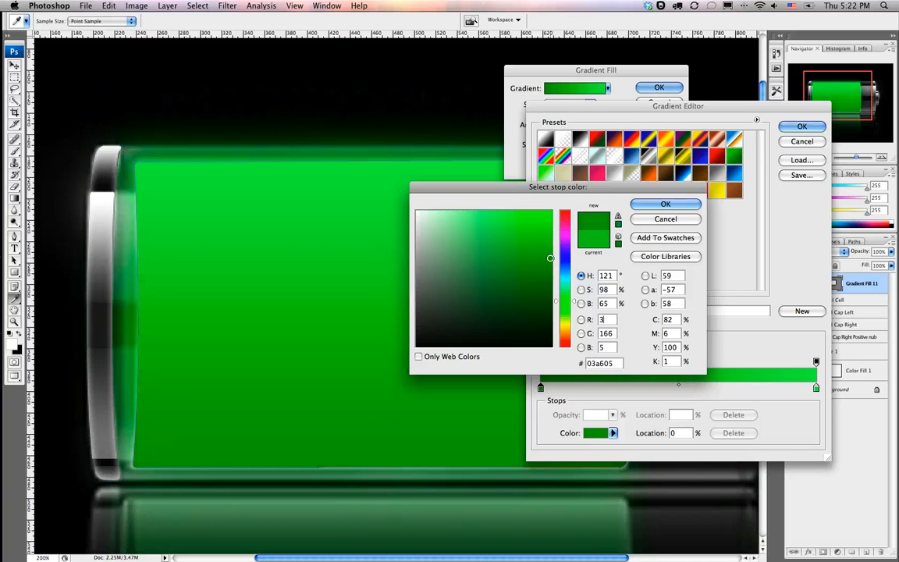
{"action": "left_click", "coordinate": [665, 204]}
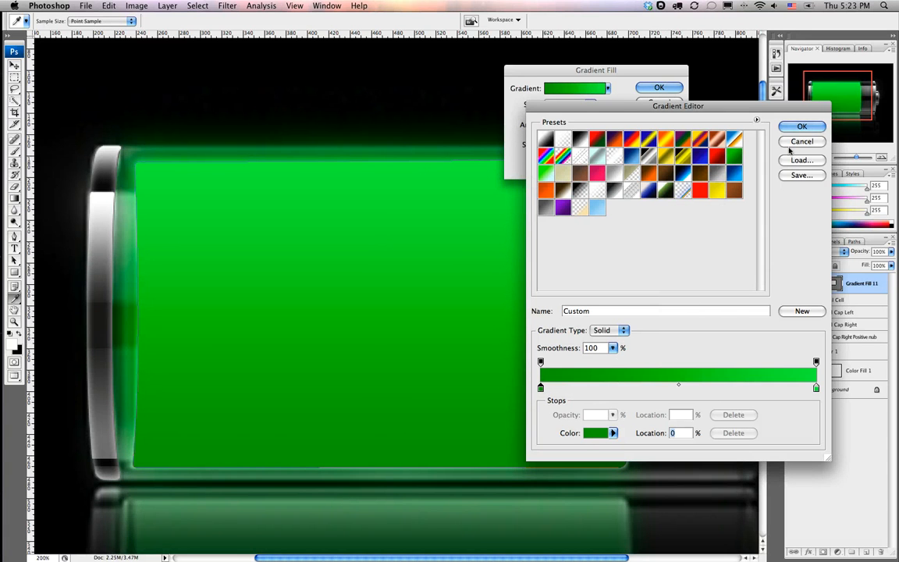
{"action": "left_click", "coordinate": [801, 127]}
{"action": "left_click", "coordinate": [657, 89]}
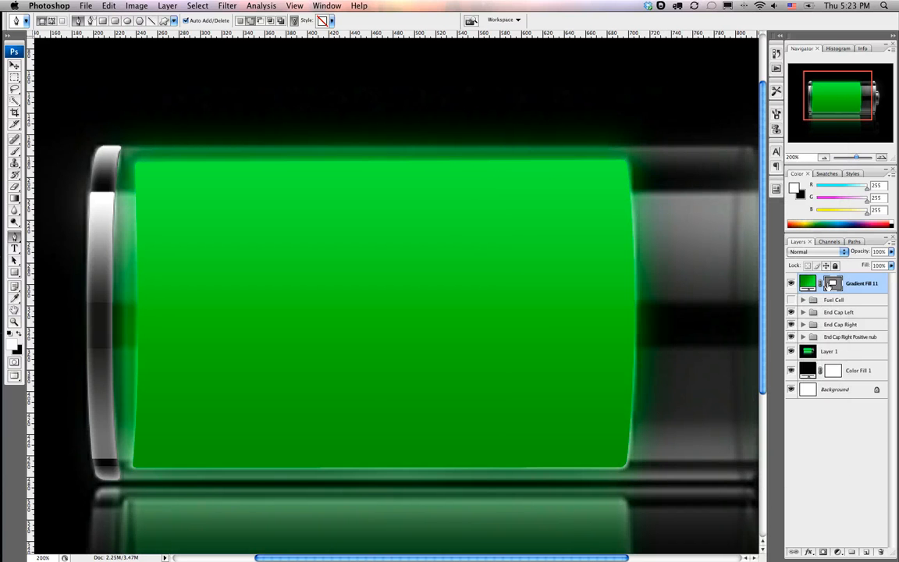
- Hide the fuel's path outline and add an Inner Glow to its layer in a vivid yellow-green with hue 85°
{"action": "left_click", "coordinate": [834, 284]}
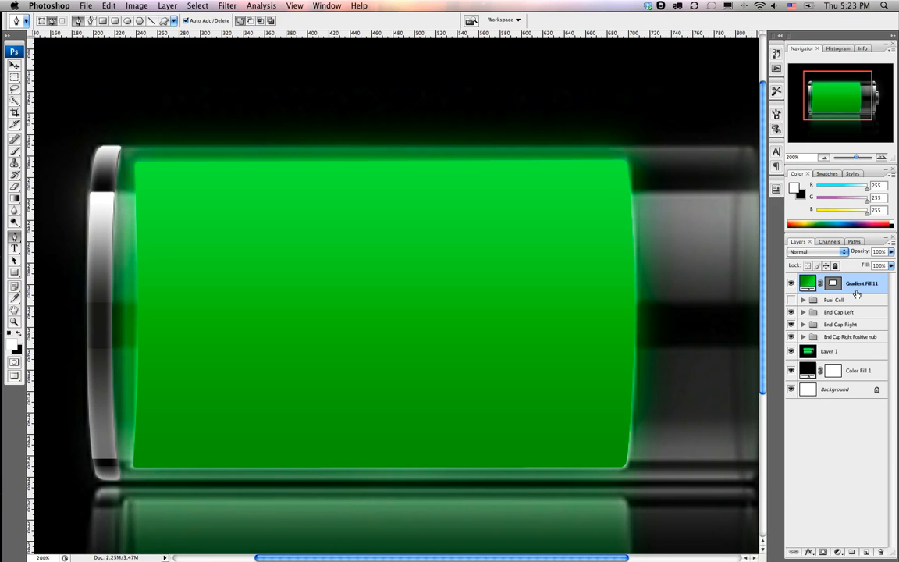
{"action": "double_click", "coordinate": [869, 292]}
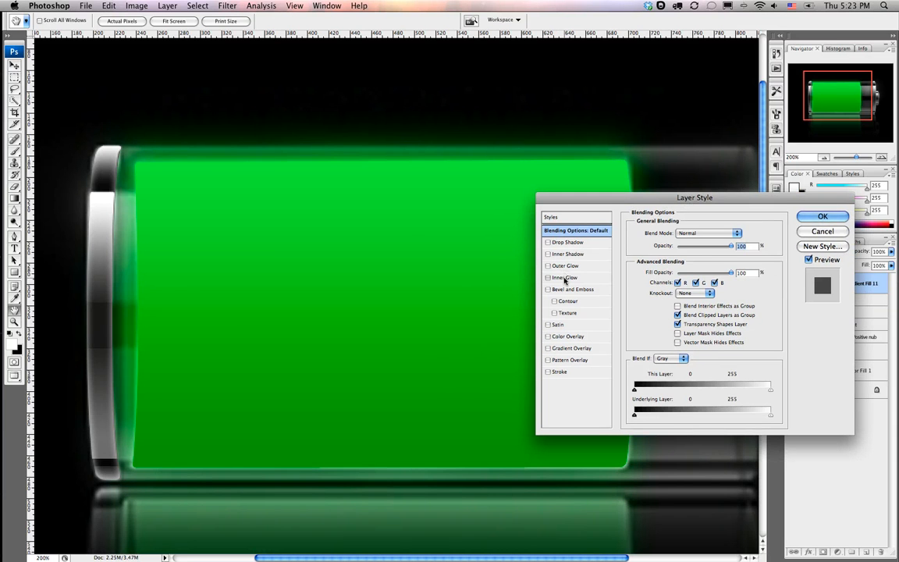
{"action": "left_click", "coordinate": [564, 279]}
{"action": "left_click", "coordinate": [652, 271]}
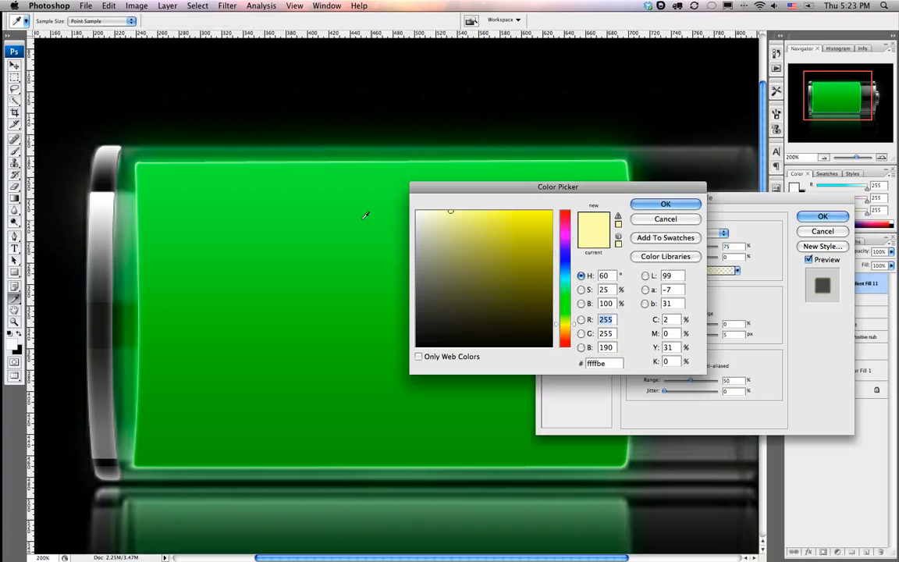
{"action": "left_click", "coordinate": [352, 199]}
{"action": "left_click", "coordinate": [504, 224]}
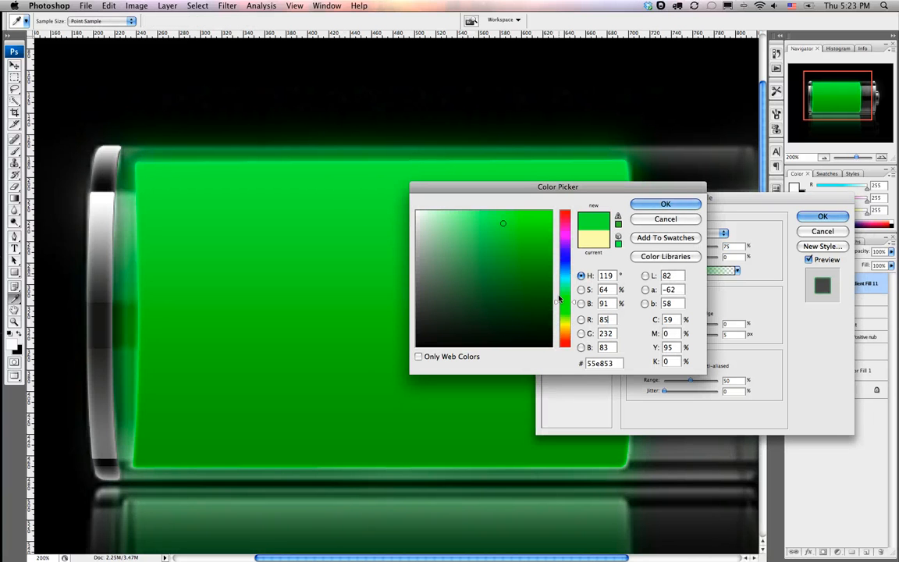
{"action": "left_click_drag", "start_coordinate": [564, 303], "coordinate": [566, 317]}
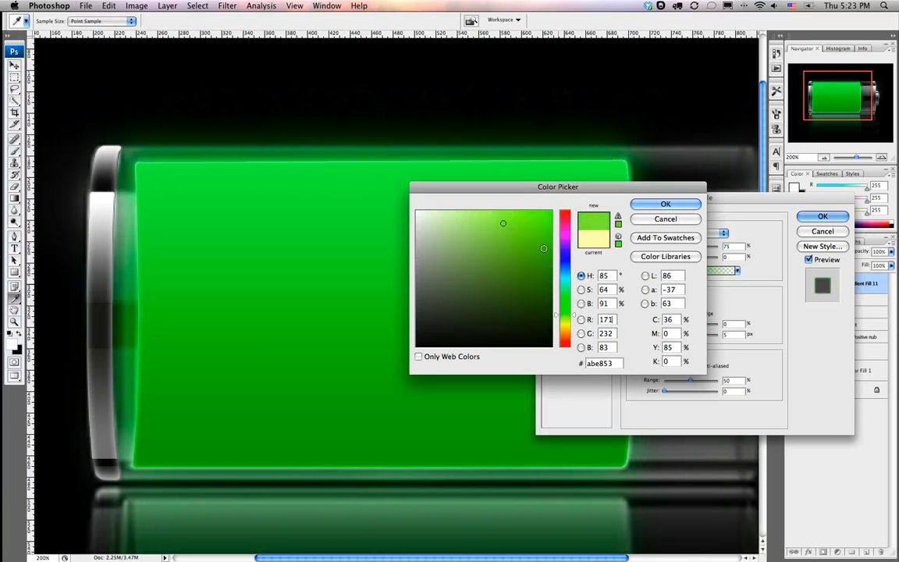
{"action": "left_click_drag", "start_coordinate": [502, 223], "coordinate": [553, 210]}
{"action": "left_click", "coordinate": [648, 207]}
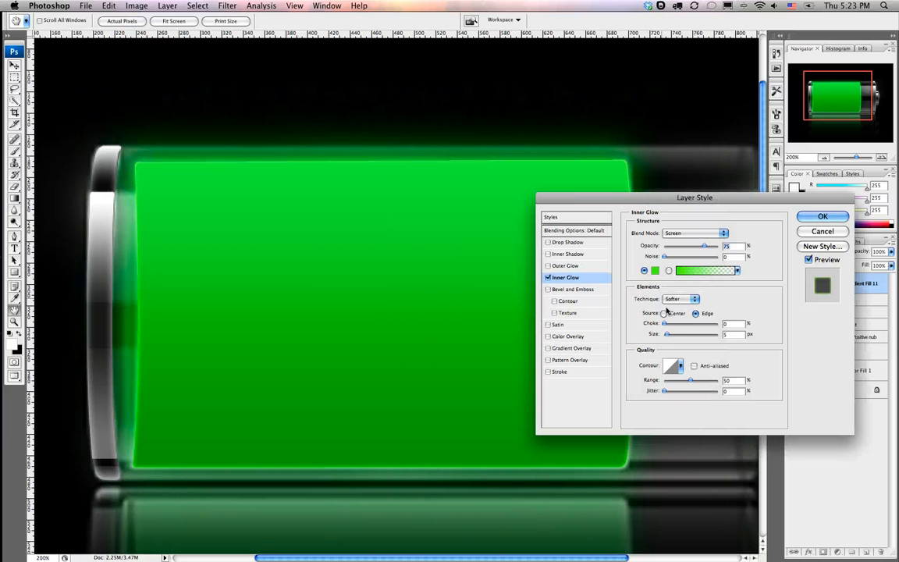
- Set the inner glow's size to 70 px and opacity to 60%, trying Overlay before returning its blend mode to Screen
{"action": "left_click_drag", "start_coordinate": [665, 334], "coordinate": [684, 334]}
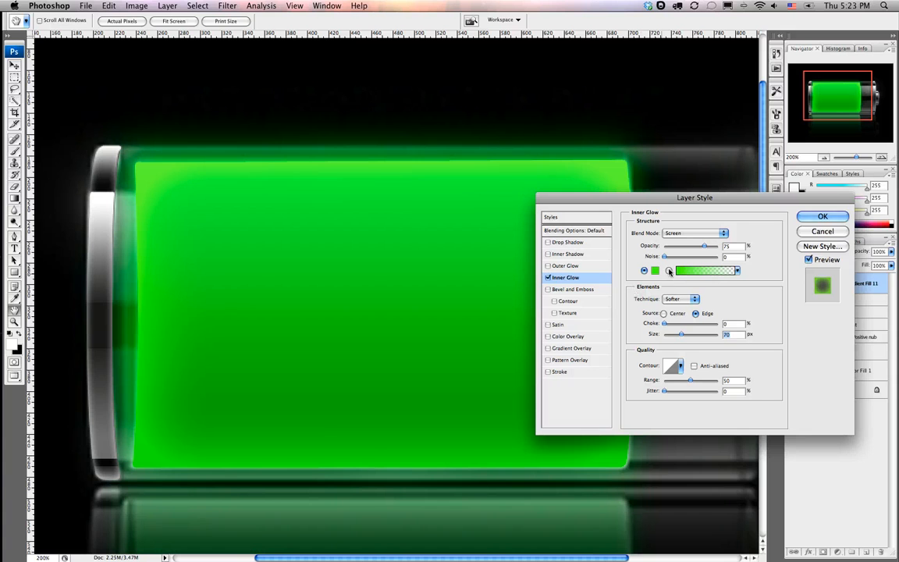
{"action": "left_click_drag", "start_coordinate": [703, 246], "coordinate": [696, 248]}
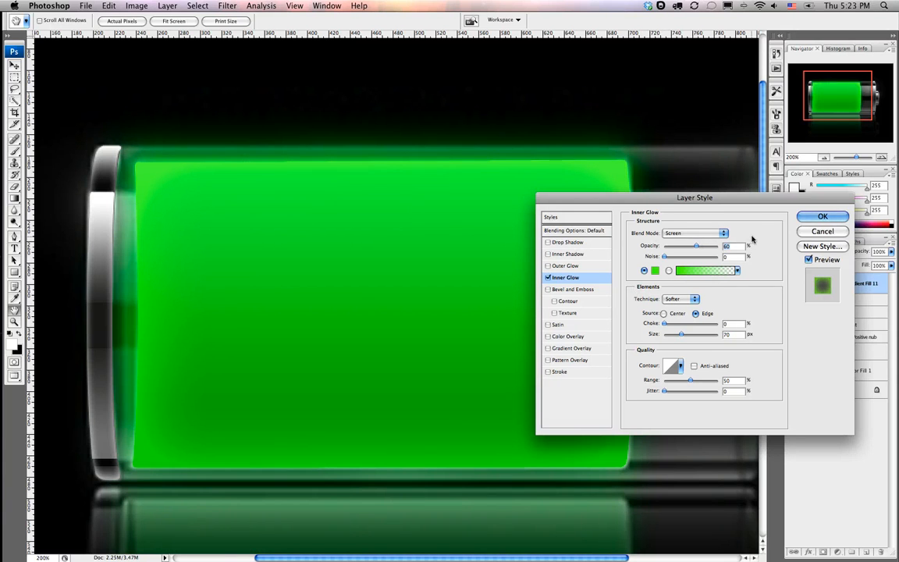
{"action": "left_click", "coordinate": [694, 234]}
{"action": "left_click", "coordinate": [675, 267]}
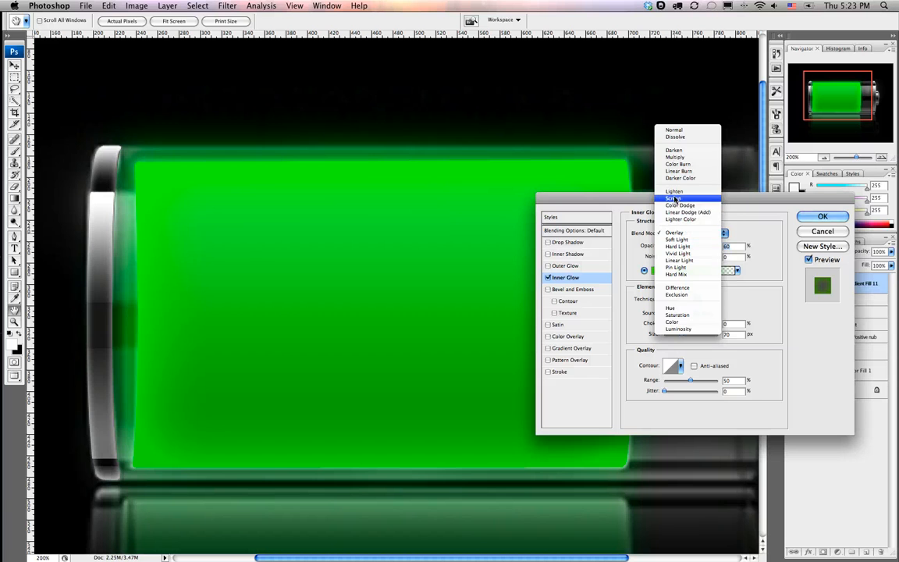
{"action": "left_click", "coordinate": [675, 199]}
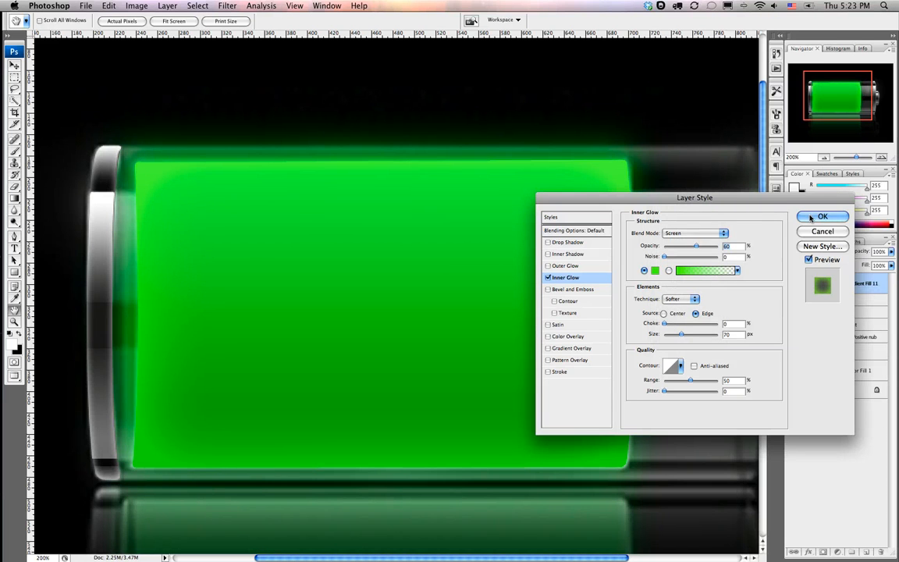
- Add an Outer Glow to the fuel layer with the vivid yellow-green color #84ff00
{"action": "left_click", "coordinate": [555, 265]}
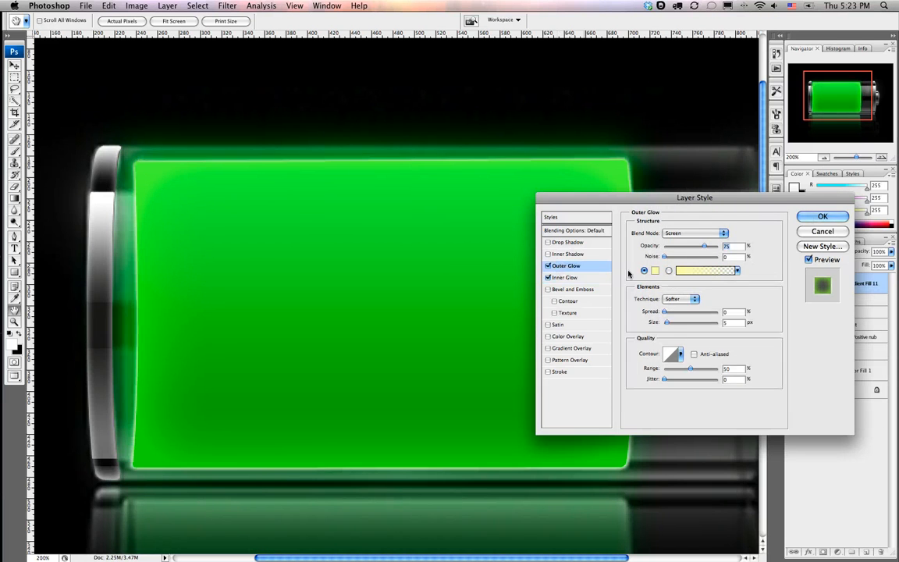
{"action": "left_click", "coordinate": [656, 271]}
{"action": "left_click", "coordinate": [249, 187]}
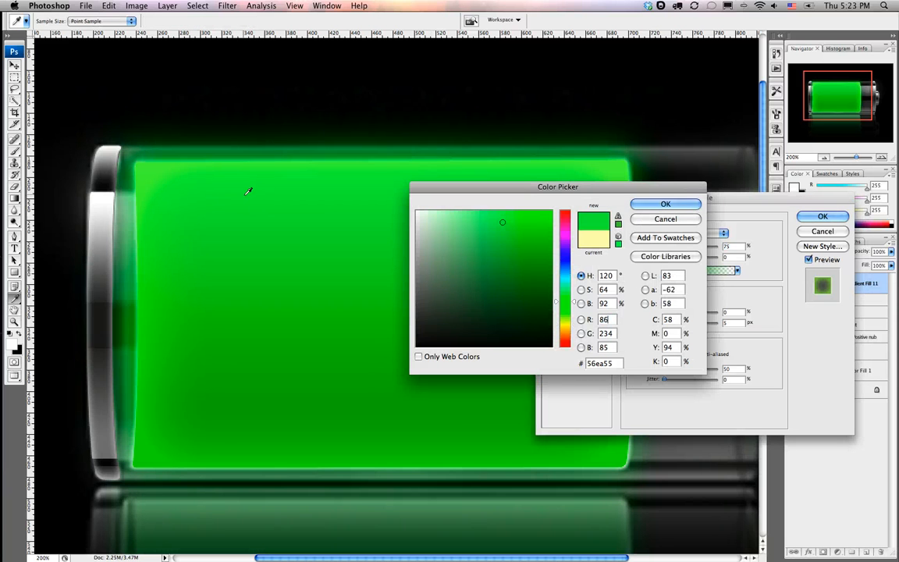
{"action": "left_click", "coordinate": [565, 315]}
{"action": "left_click_drag", "start_coordinate": [483, 222], "coordinate": [553, 210]}
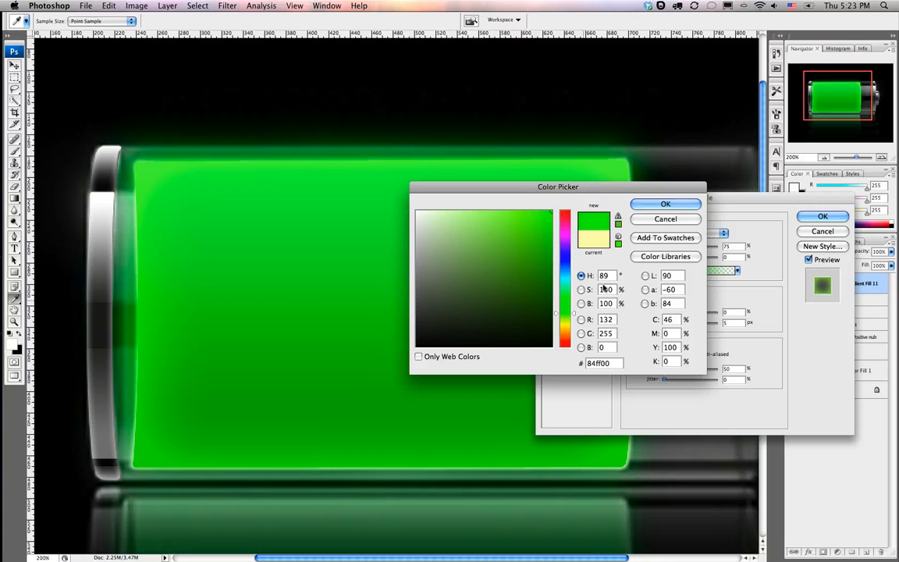
{"action": "left_click", "coordinate": [665, 204]}
- Set the outer glow's size to 49 px and opacity to 10%, and apply the layer style
{"action": "left_click_drag", "start_coordinate": [664, 322], "coordinate": [676, 324]}
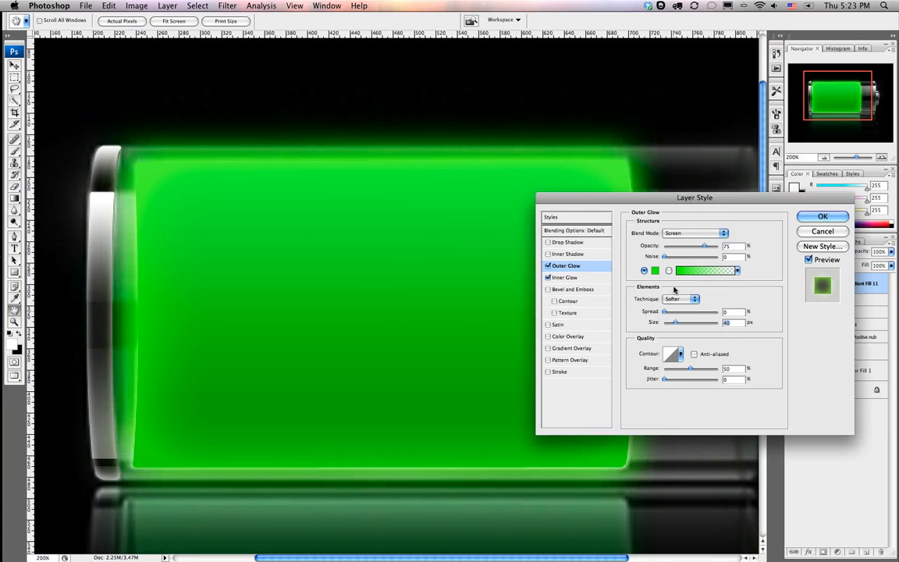
{"action": "left_click_drag", "start_coordinate": [704, 246], "coordinate": [668, 247]}
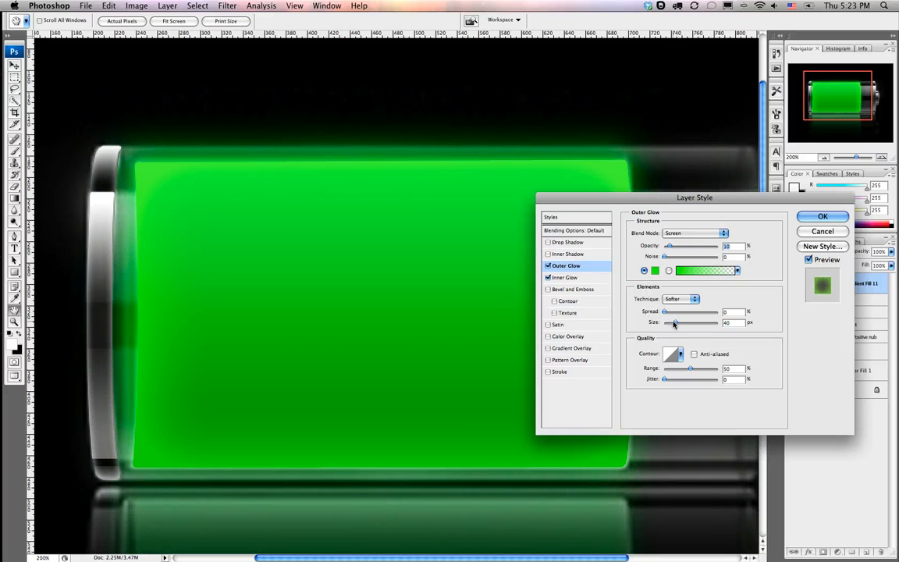
{"action": "left_click_drag", "start_coordinate": [676, 324], "coordinate": [678, 323]}
{"action": "left_click", "coordinate": [817, 217]}
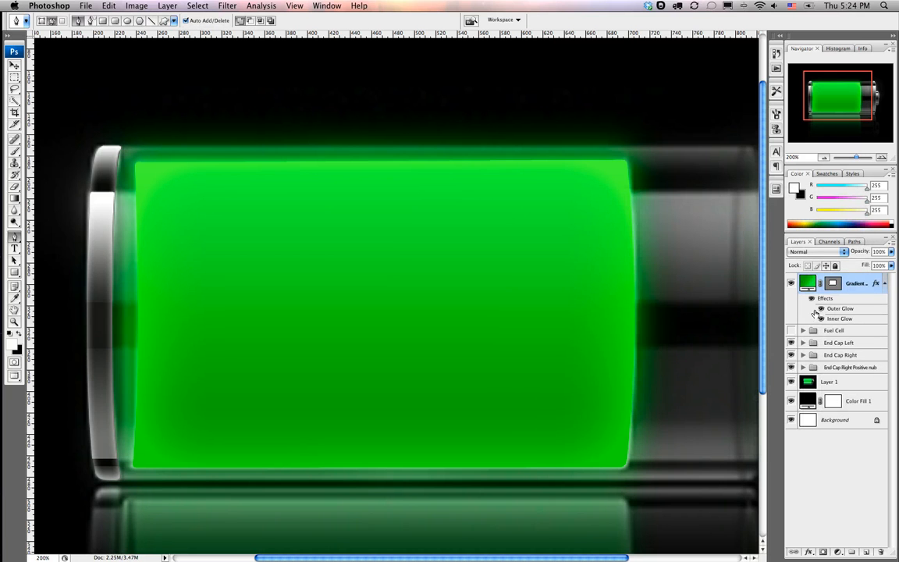
- Hide the reference image on Layer 1 and raise the fuel layer's outer glow opacity to 64%
{"action": "left_click", "coordinate": [790, 382]}
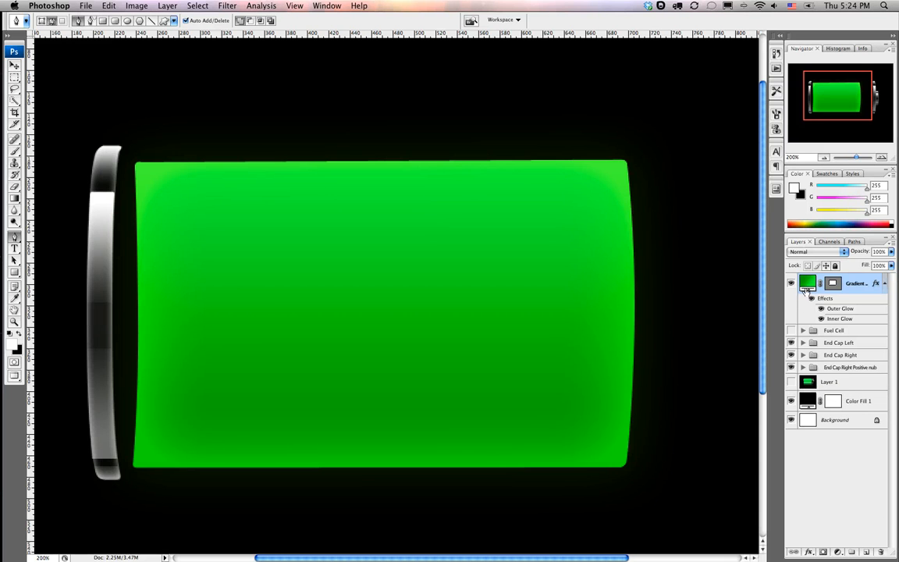
{"action": "double_click", "coordinate": [835, 310]}
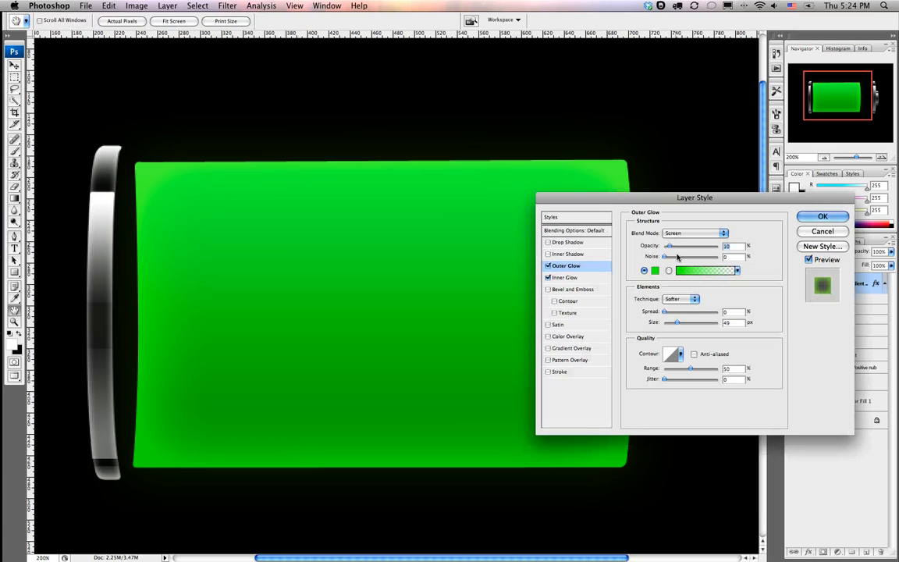
{"action": "left_click_drag", "start_coordinate": [665, 248], "coordinate": [698, 248]}
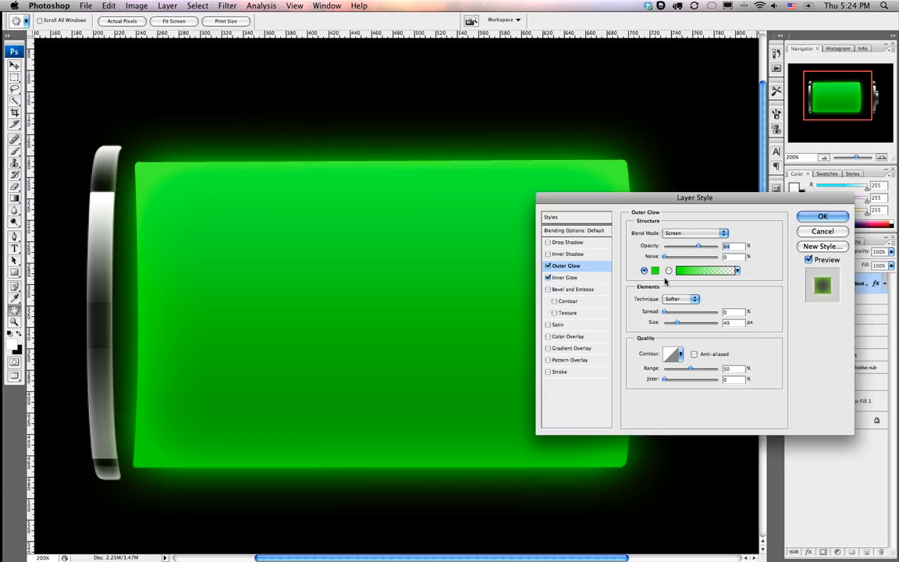
- Set the fuel layer's inner glow to 3% choke and 87 px size, and apply the layer style
{"action": "left_click", "coordinate": [566, 277]}
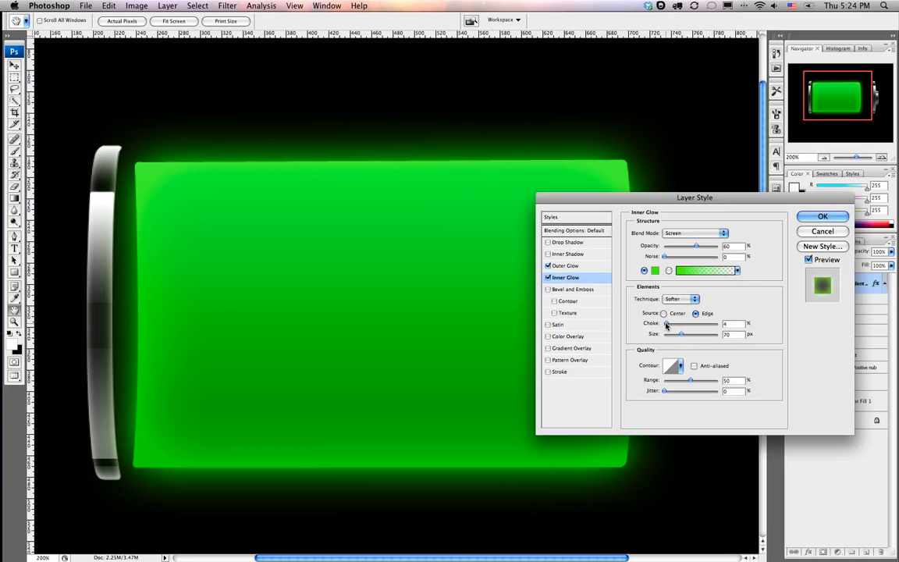
{"action": "left_click_drag", "start_coordinate": [664, 324], "coordinate": [684, 333]}
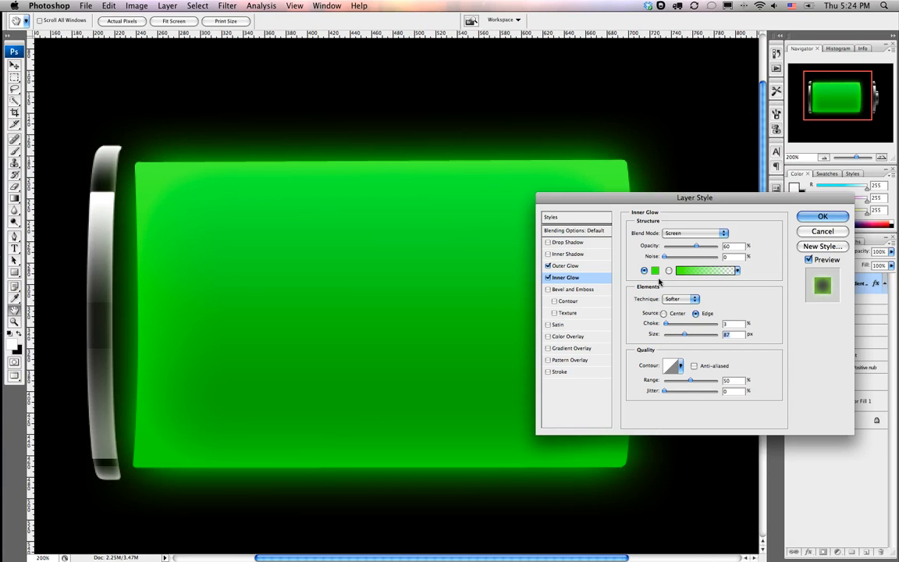
{"action": "left_click", "coordinate": [817, 217]}
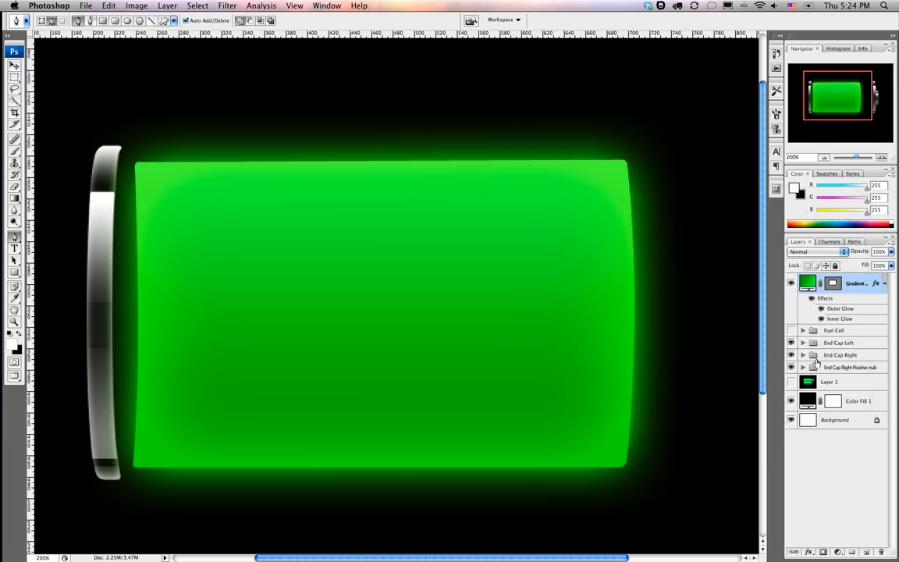
- Show the Fuel Cell group, move the green gradient fuel layer into it beneath the glass layers, and expand the group
{"action": "left_click", "coordinate": [791, 330]}
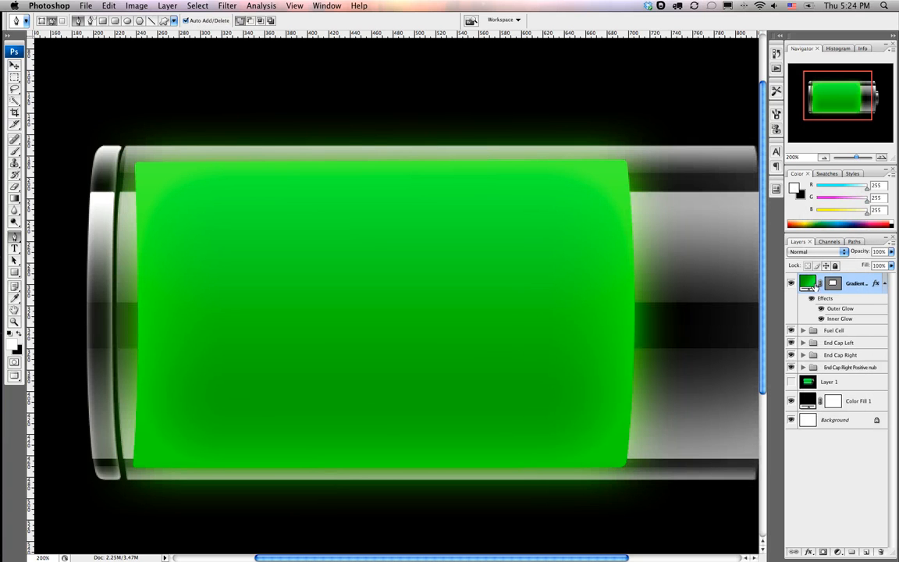
{"action": "left_click_drag", "start_coordinate": [807, 282], "coordinate": [809, 331]}
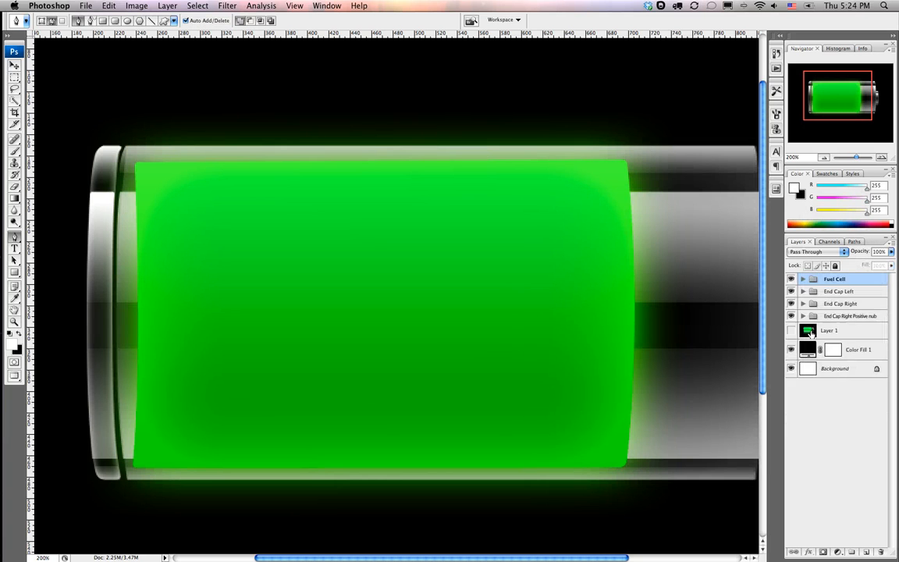
{"action": "scroll", "coordinate": [666, 297], "scroll_direction": "right", "scroll_amount": 5}
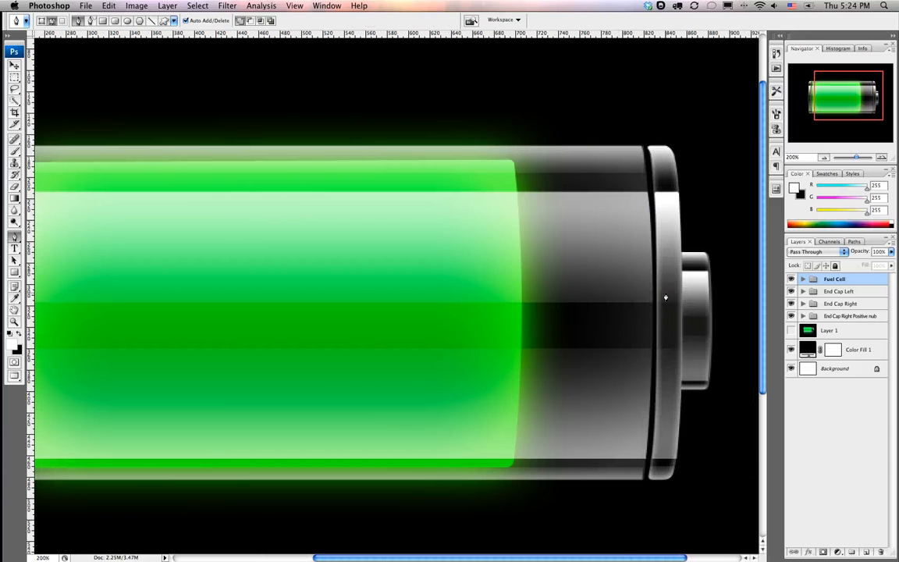
{"action": "key", "text": "super+minus"}
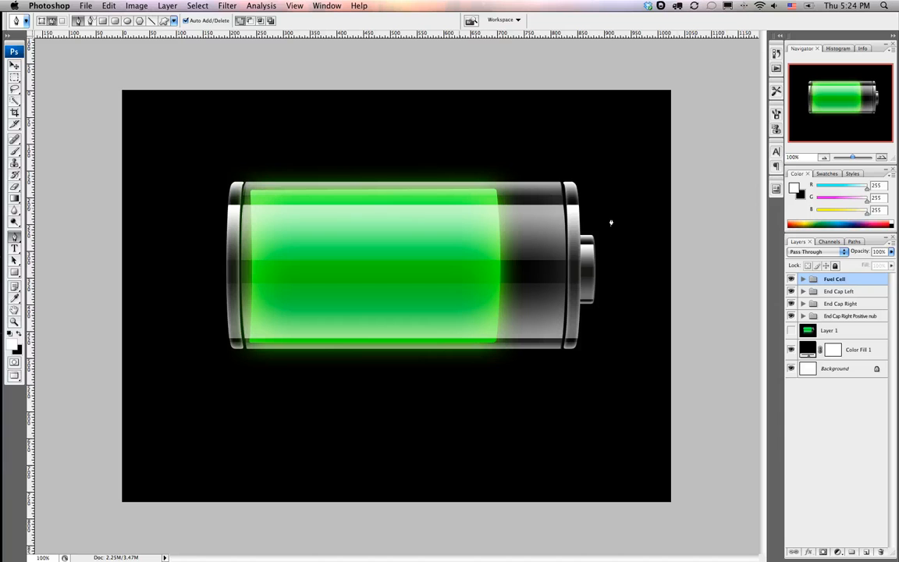
{"action": "left_click", "coordinate": [803, 278]}
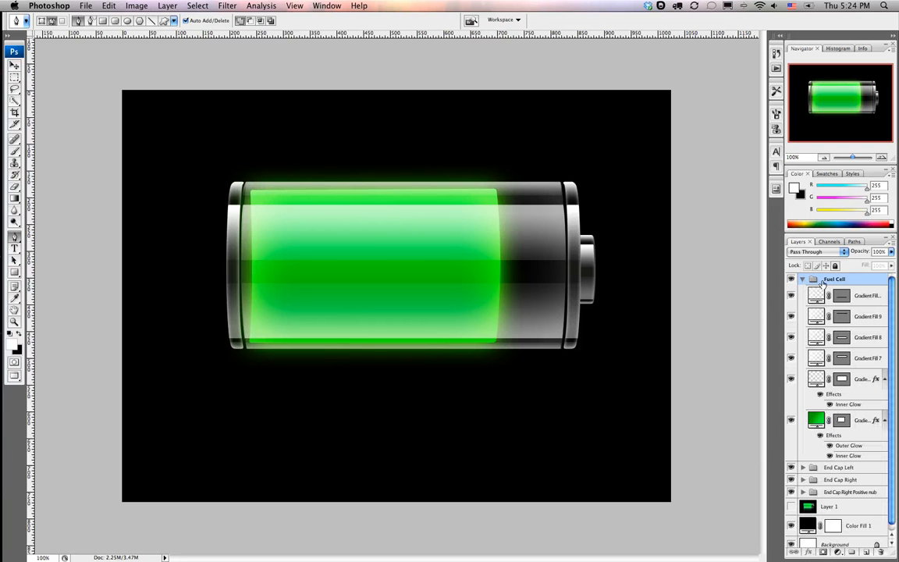